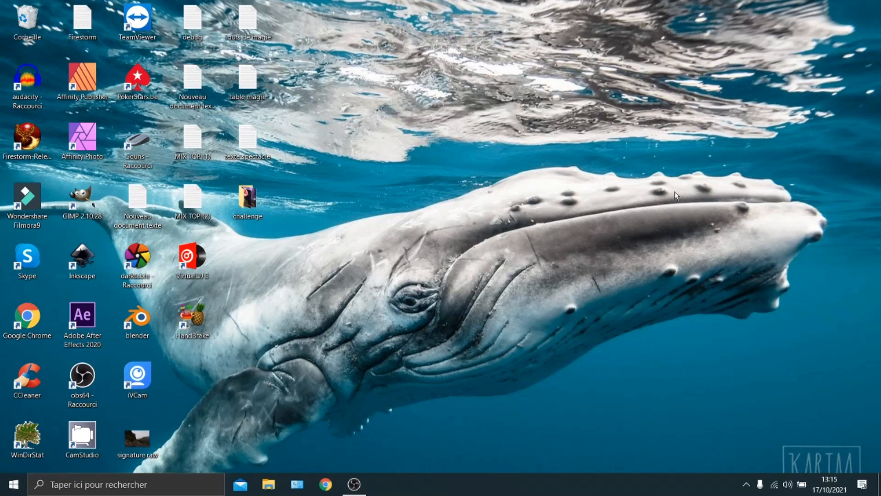
Step: Launch GIMP and set the interface language to français [fr] in Preferences, confirming the dialogs
double_click(82, 200)
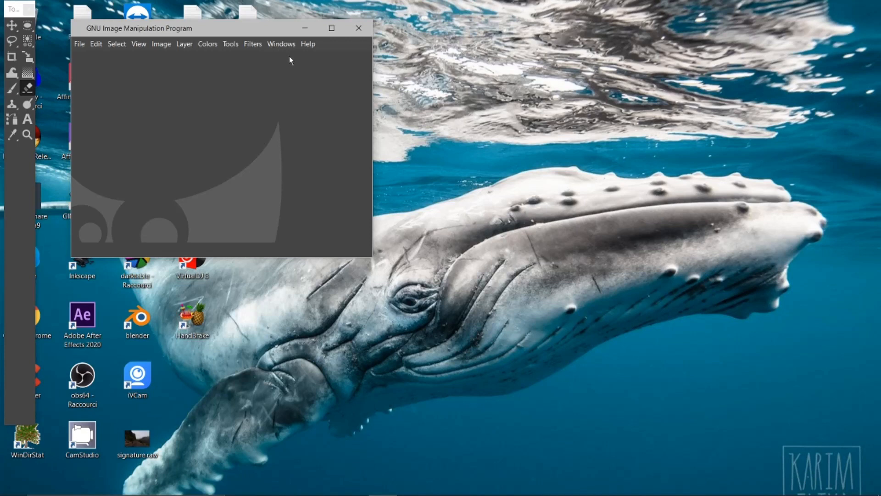
left_click(96, 45)
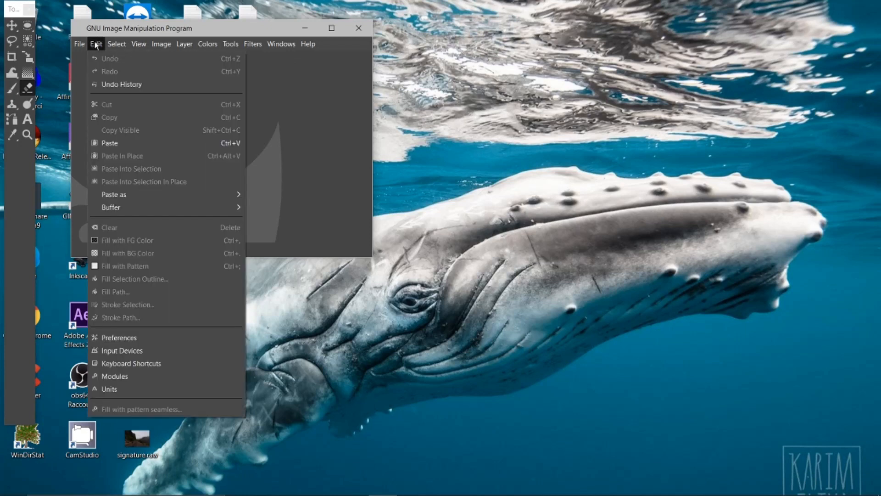
left_click(108, 340)
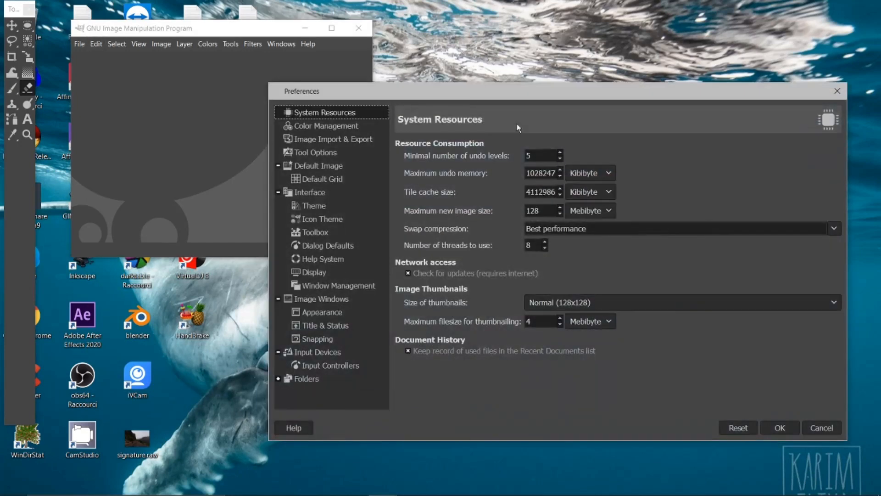
left_click(306, 194)
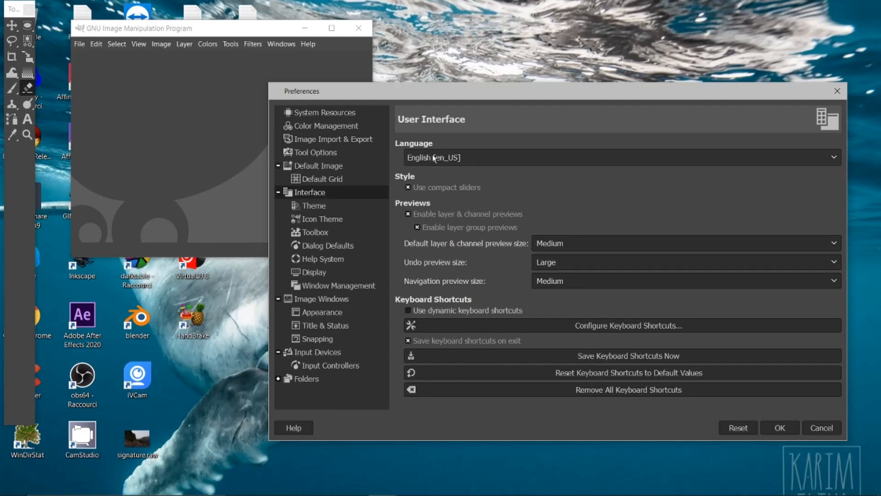
left_click(835, 158)
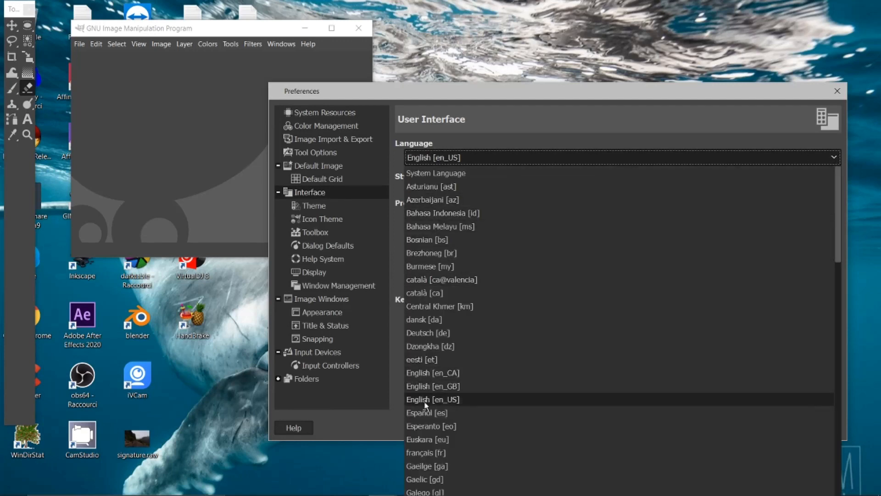
left_click(431, 453)
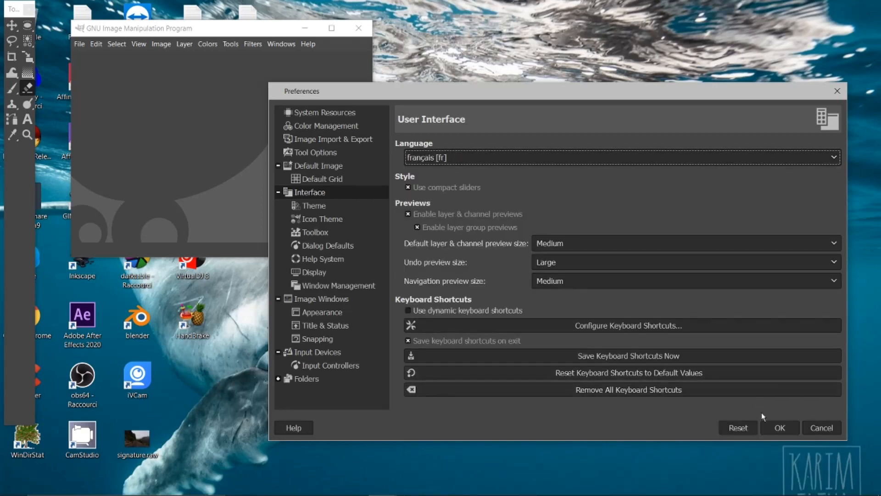
left_click(766, 428)
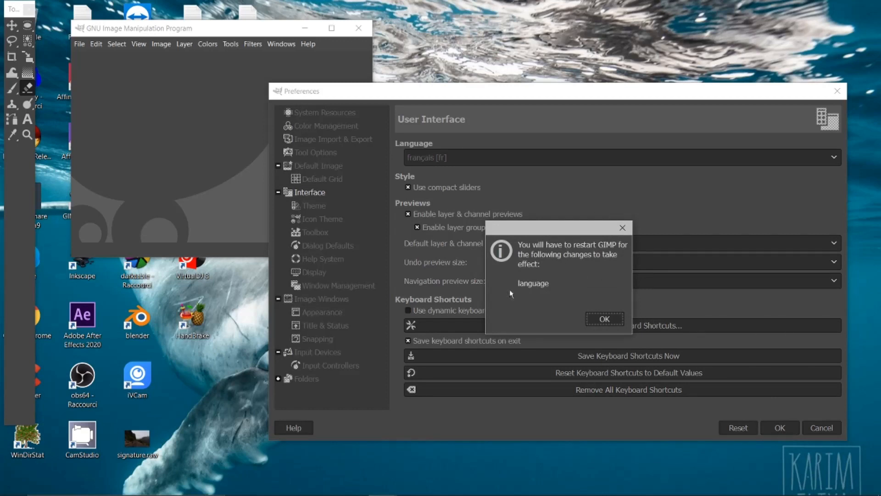
left_click(605, 319)
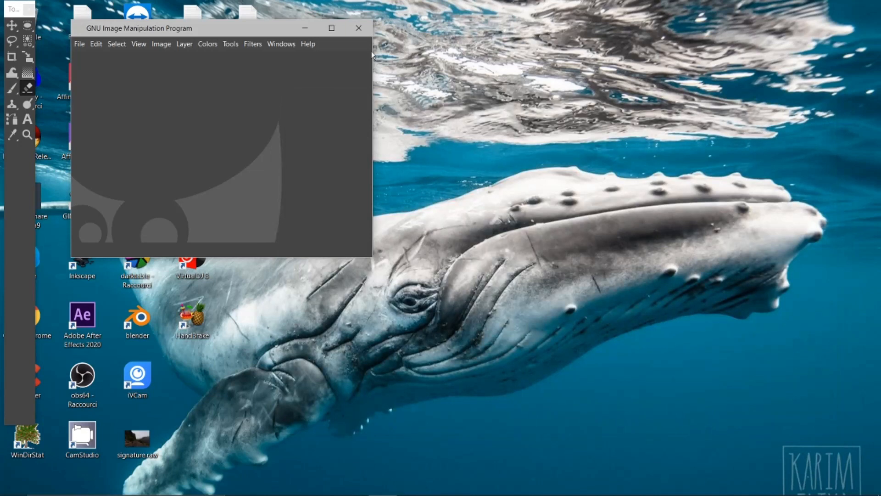
Step: Restart GIMP and switch it to single-window mode (Mode fenêtre unique)
left_click(359, 28)
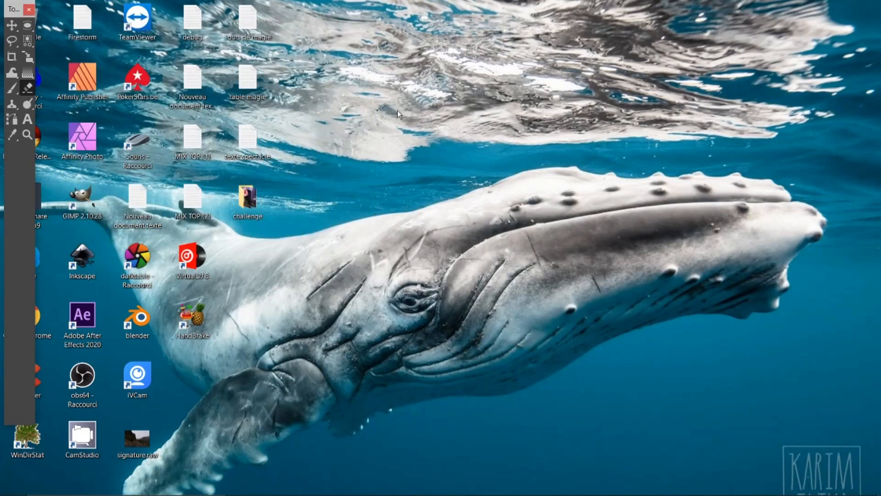
double_click(89, 202)
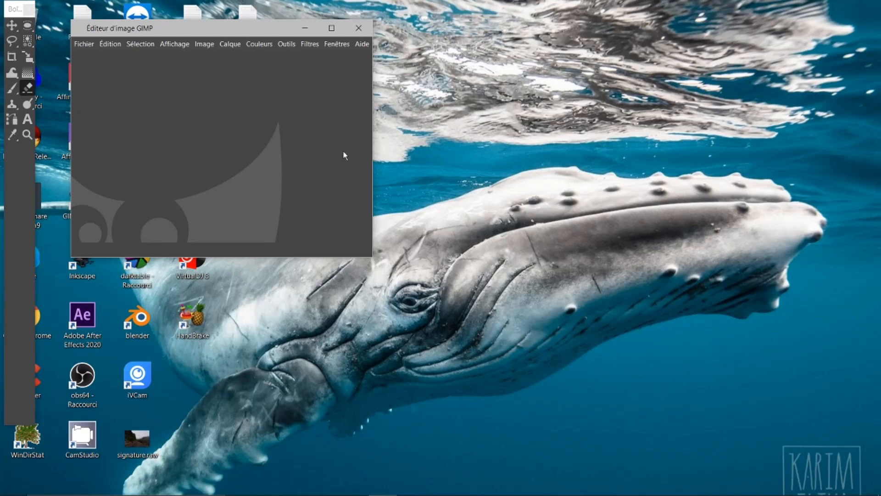
left_click(330, 42)
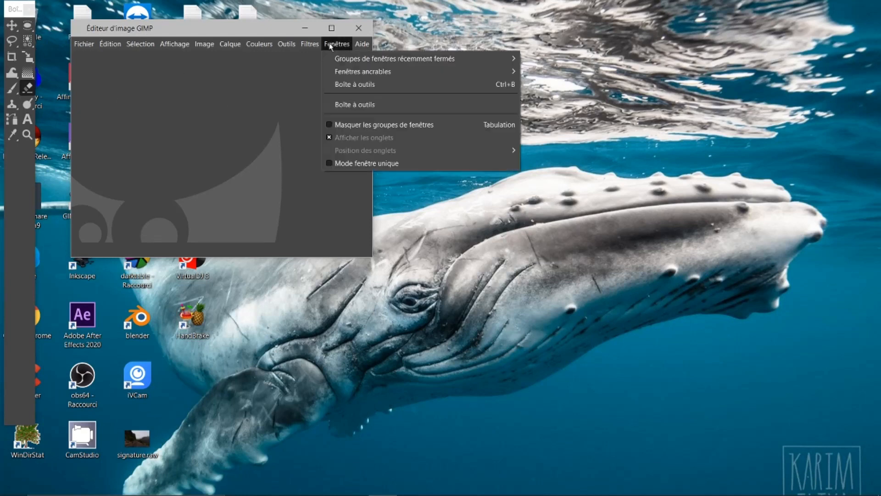
left_click(348, 163)
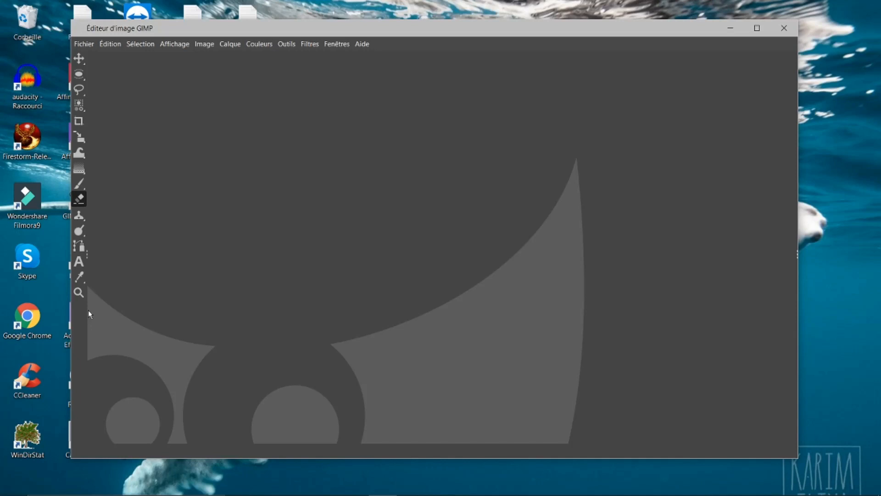
Step: Widen the toolbox column so the tools show in three columns
left_click_drag(88, 310, 124, 299)
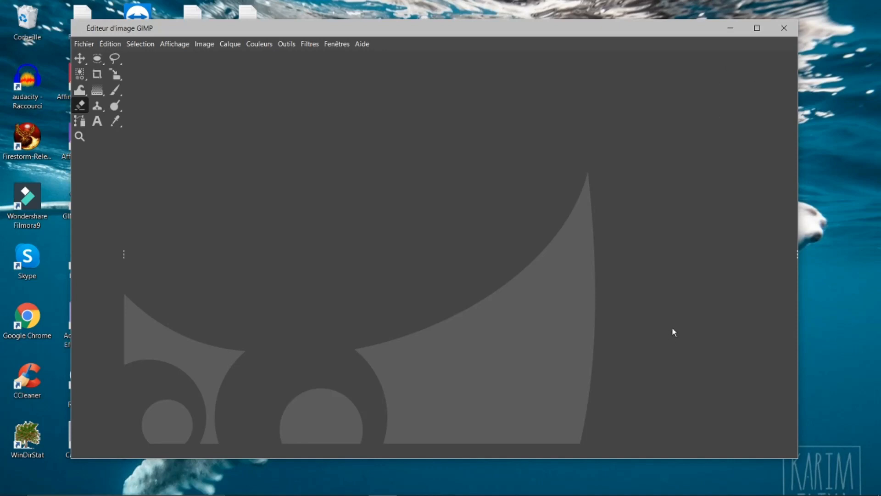
left_click(758, 28)
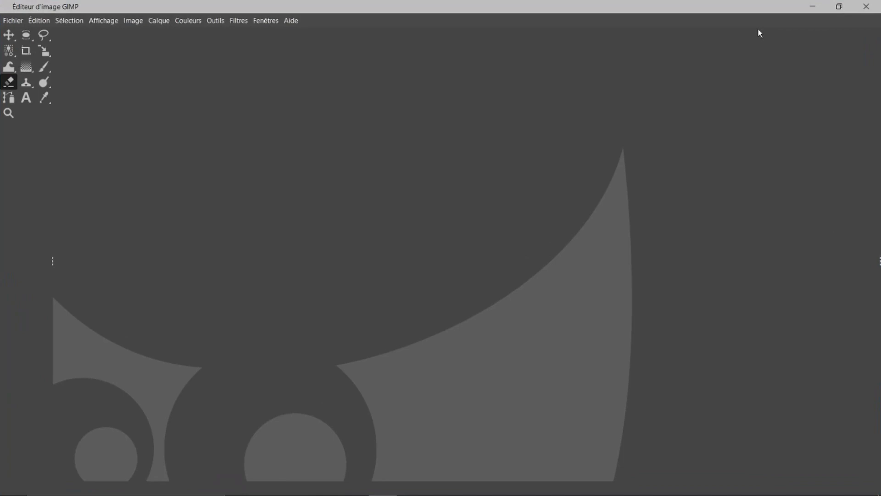
left_click(839, 7)
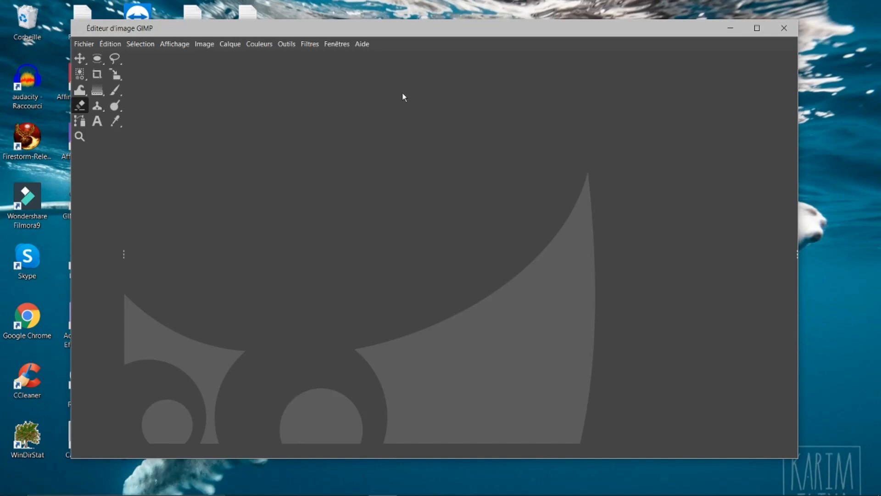
left_click(335, 44)
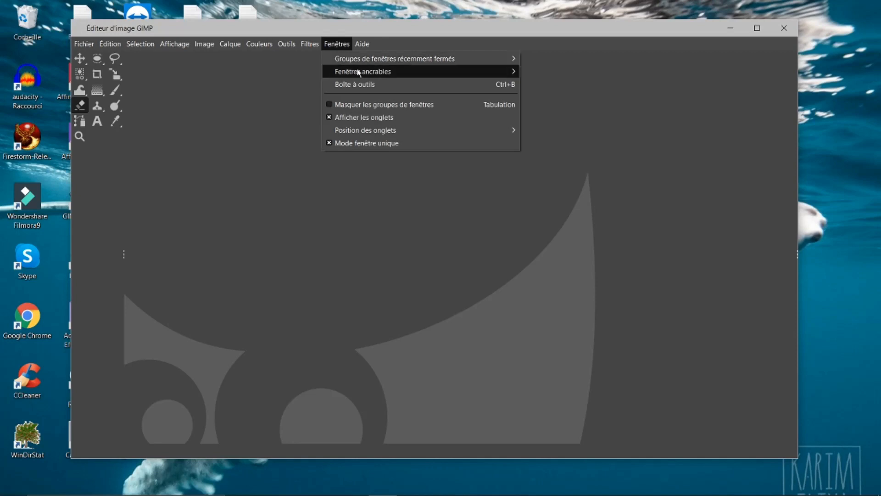
mouse_move(358, 72)
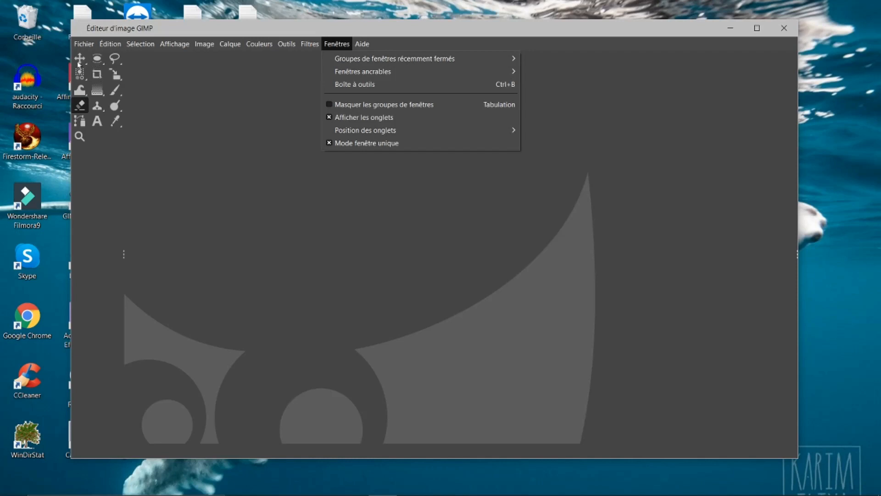
left_click(195, 105)
Step: Select the Ellipse Select tool and open the Tool Options dockable window
left_click(97, 74)
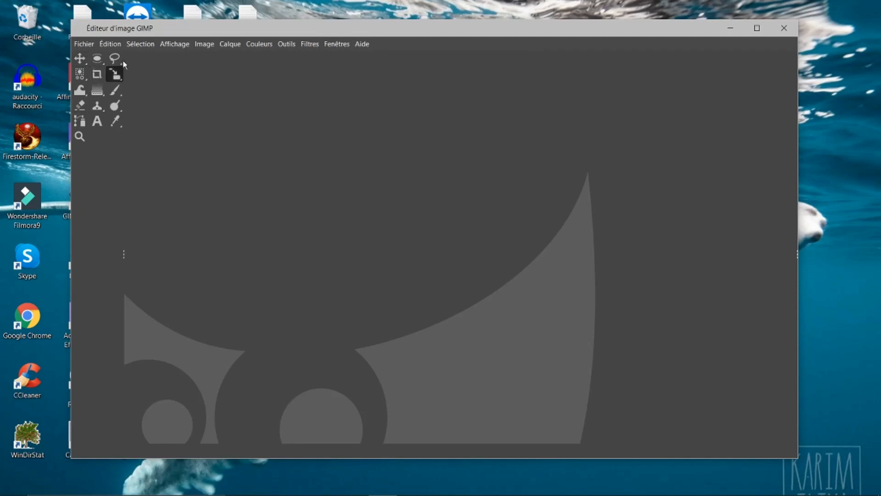
left_click(116, 57)
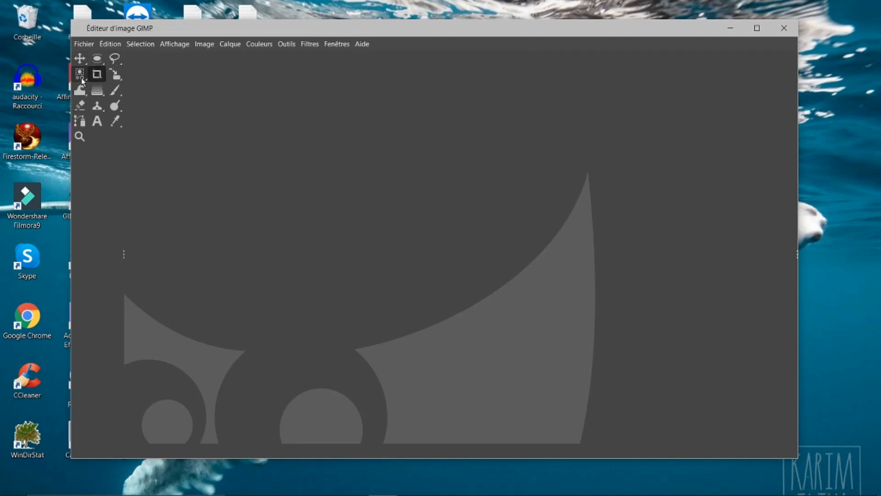
left_click(97, 58)
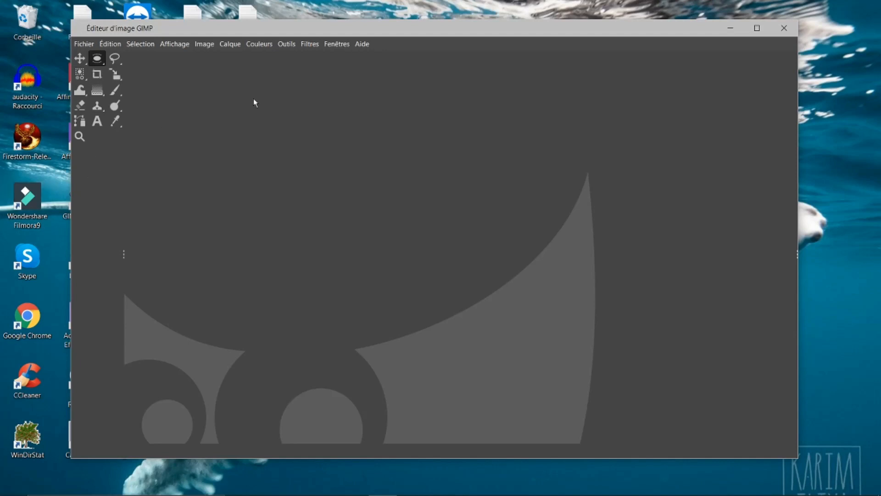
left_click(338, 44)
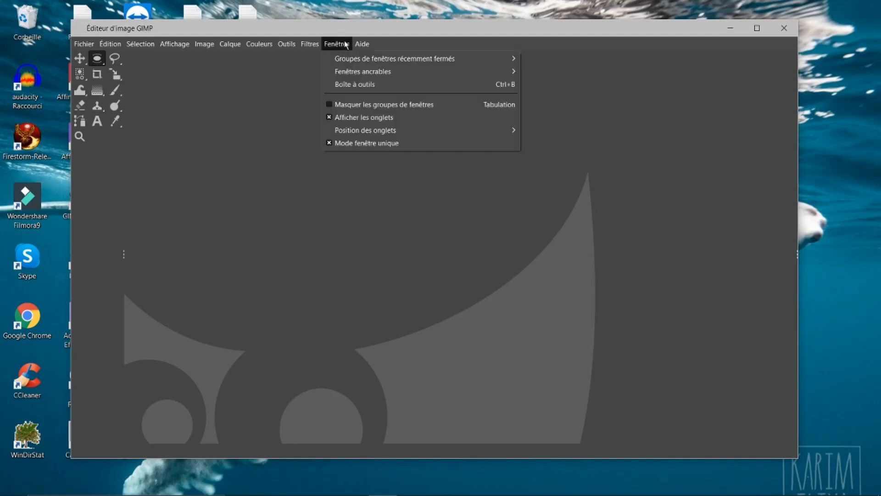
mouse_move(491, 65)
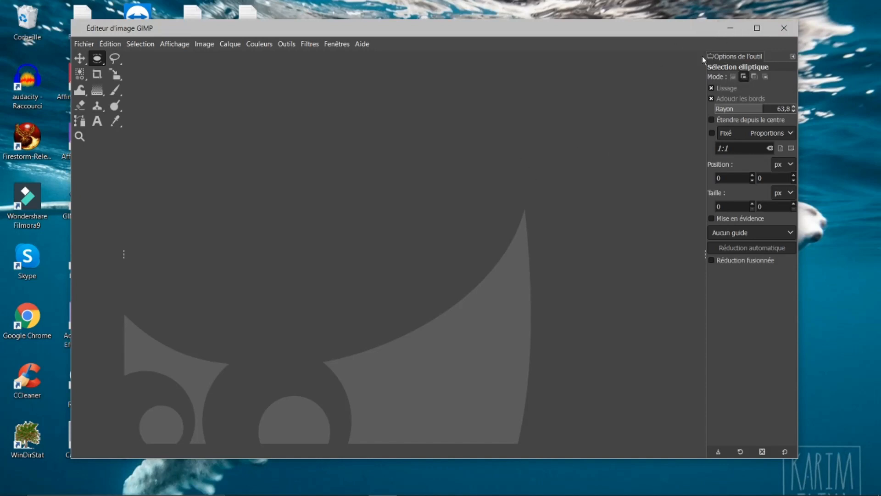
Step: Detach the Tool Options dock and dock it beneath the toolbox on the left, widening that panel
left_click_drag(726, 55, 651, 155)
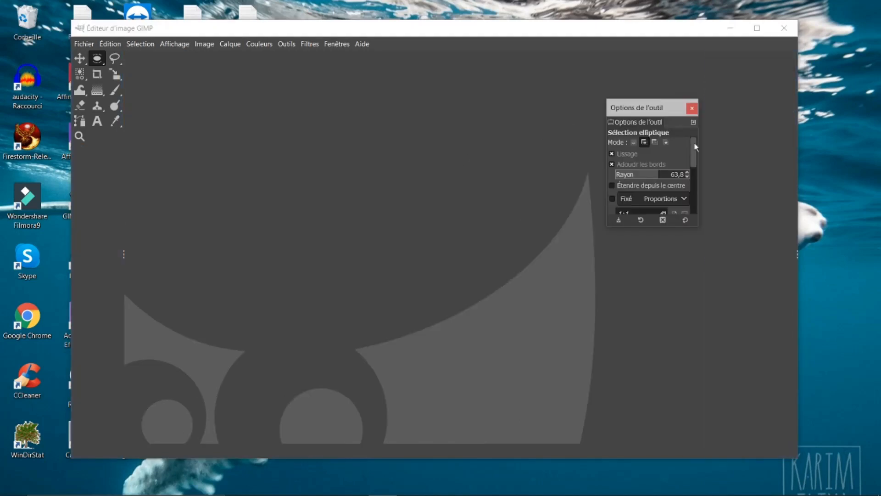
left_click_drag(659, 111, 449, 145)
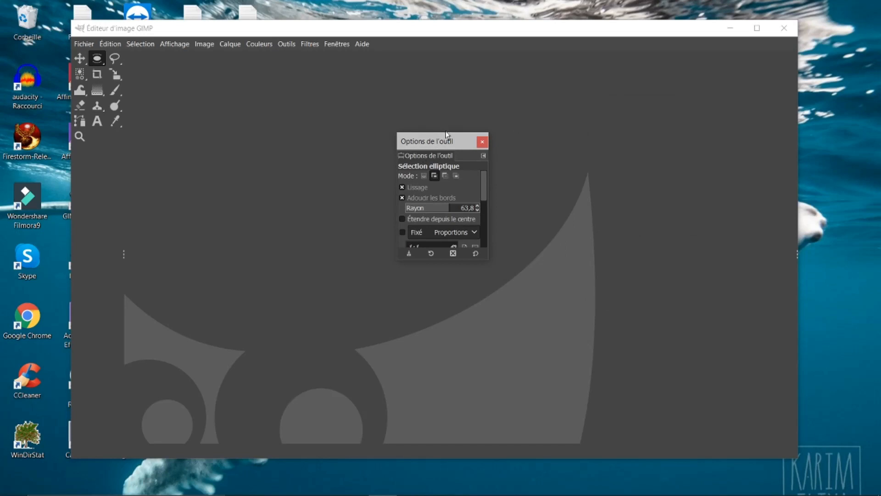
left_click_drag(432, 145, 502, 90)
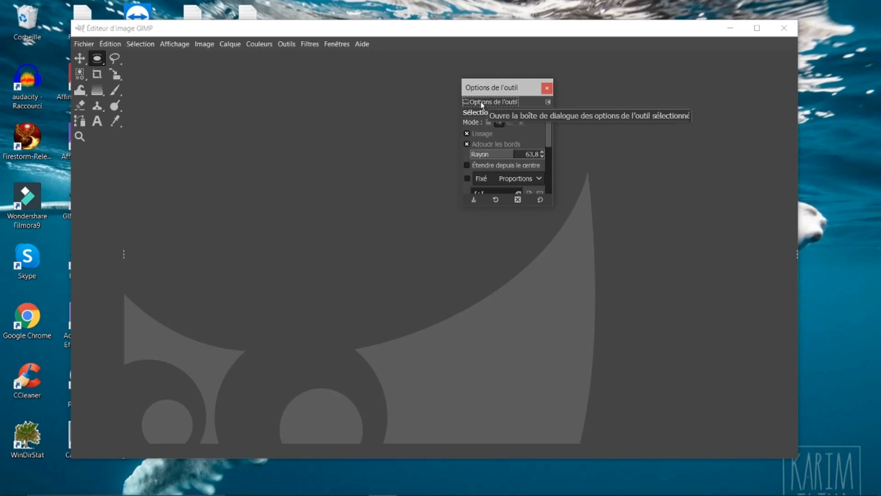
left_click_drag(481, 101, 112, 184)
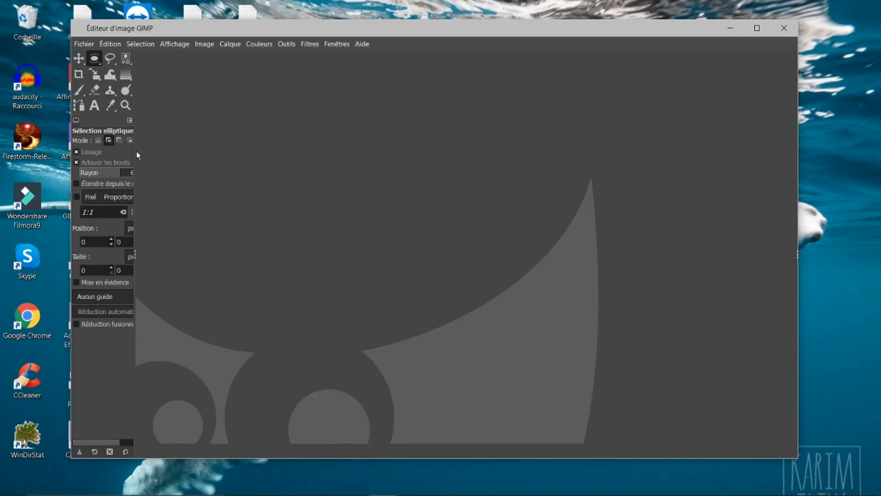
left_click_drag(135, 153, 167, 164)
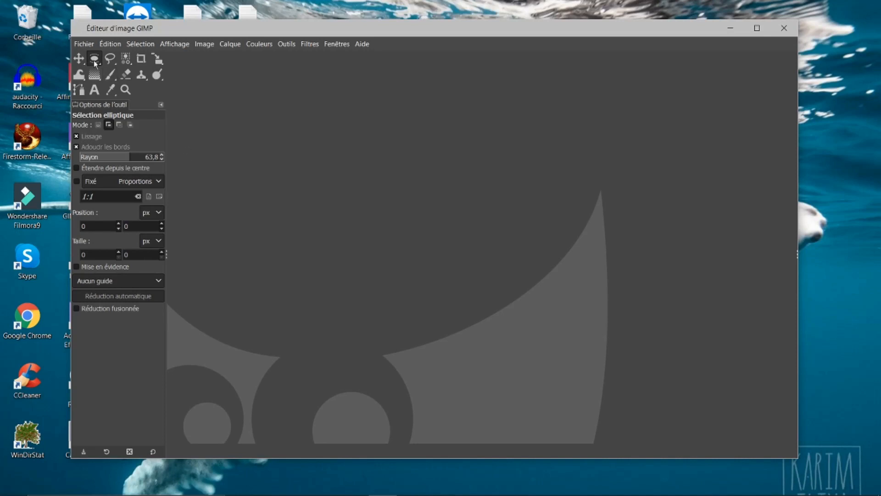
Step: Select the Paintbrush tool and add the Calques (Layers) dock as a tab next to Tool Options
left_click(110, 75)
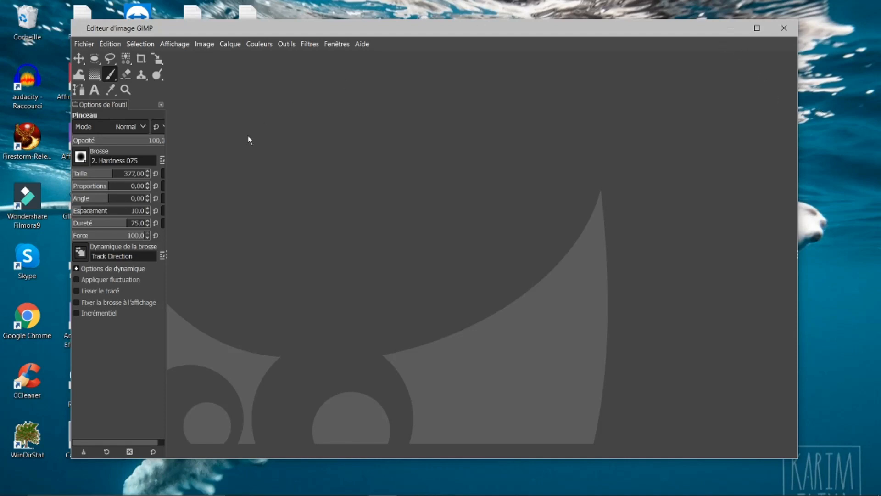
left_click(334, 43)
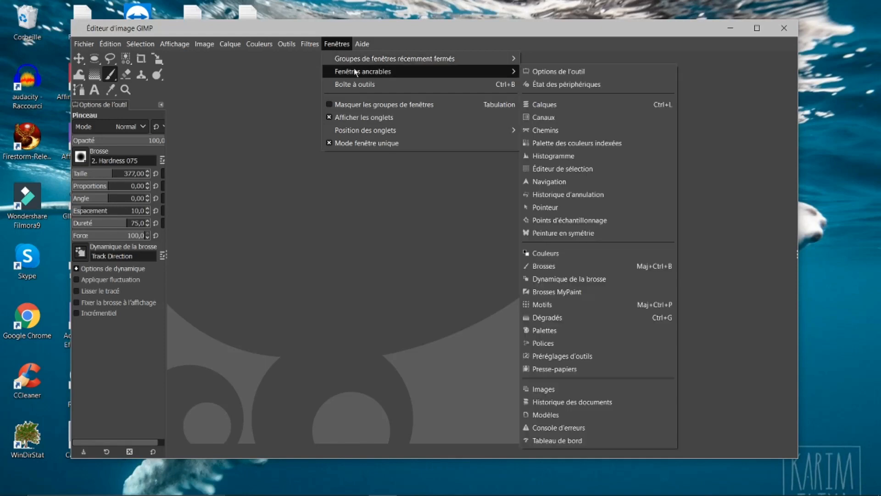
mouse_move(430, 77)
mouse_move(501, 68)
left_click(539, 106)
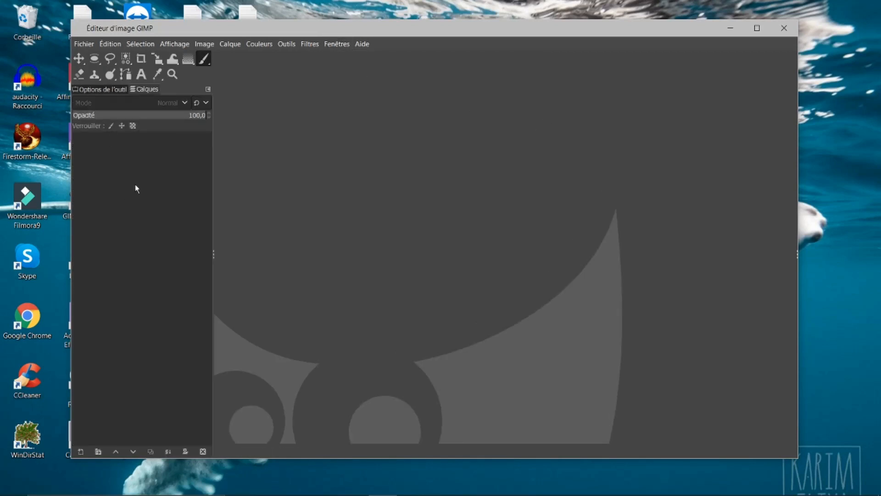
Step: Move the Calques tab out of the left panel into its own dock on the right side of the window
left_click(109, 89)
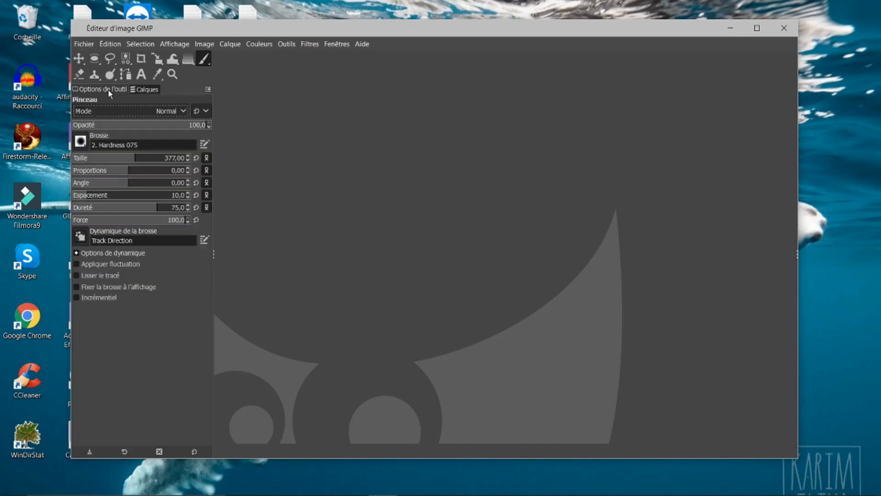
left_click(142, 89)
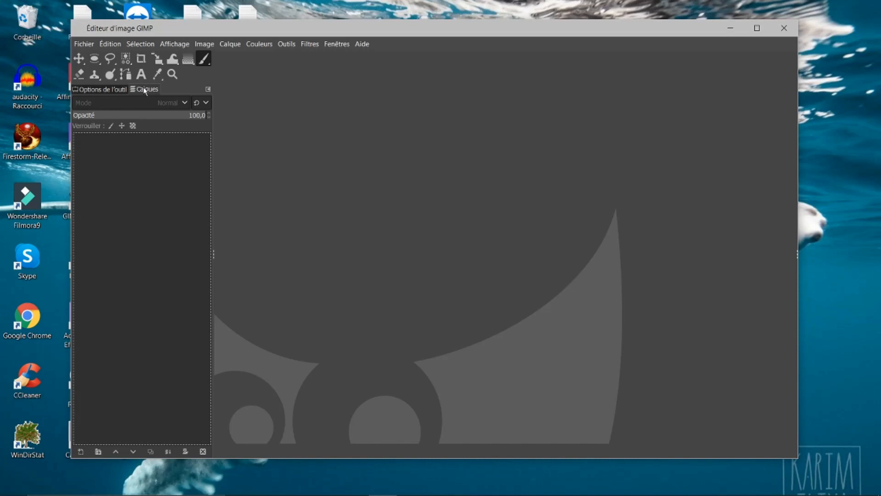
left_click_drag(143, 88, 565, 204)
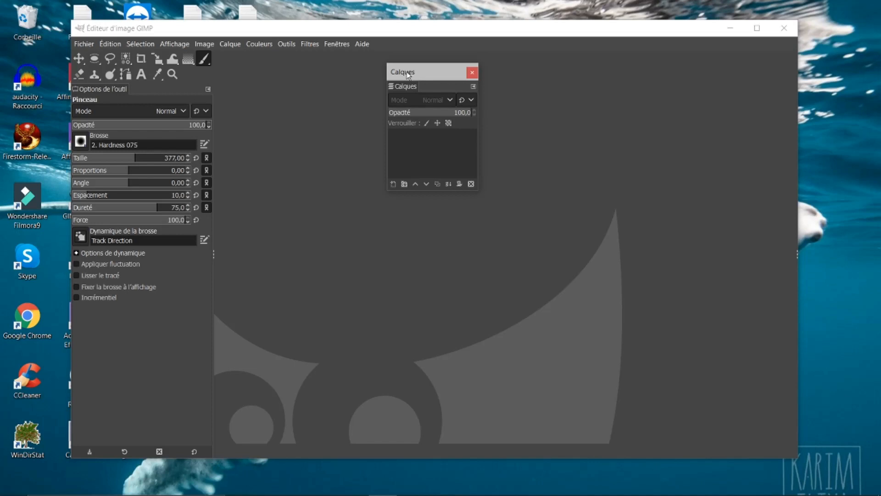
left_click_drag(395, 86, 798, 90)
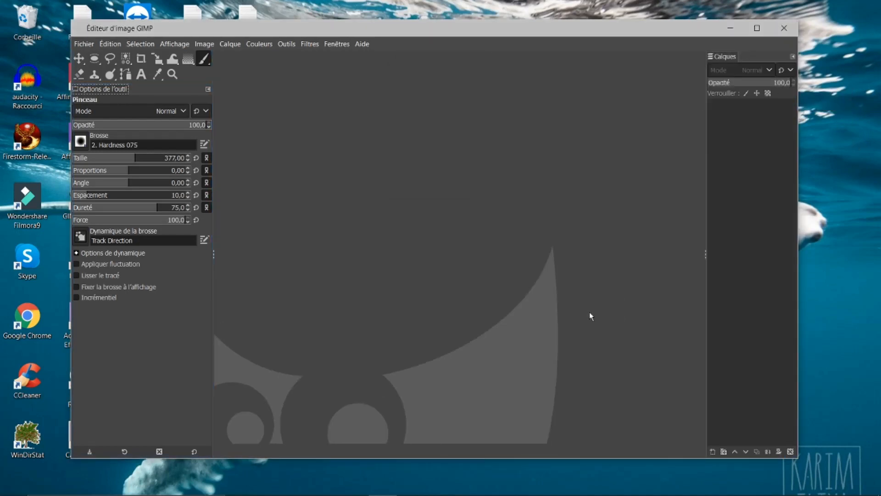
Step: Add Canaux and Chemins tabs to the Calques dock on the right
left_click(793, 56)
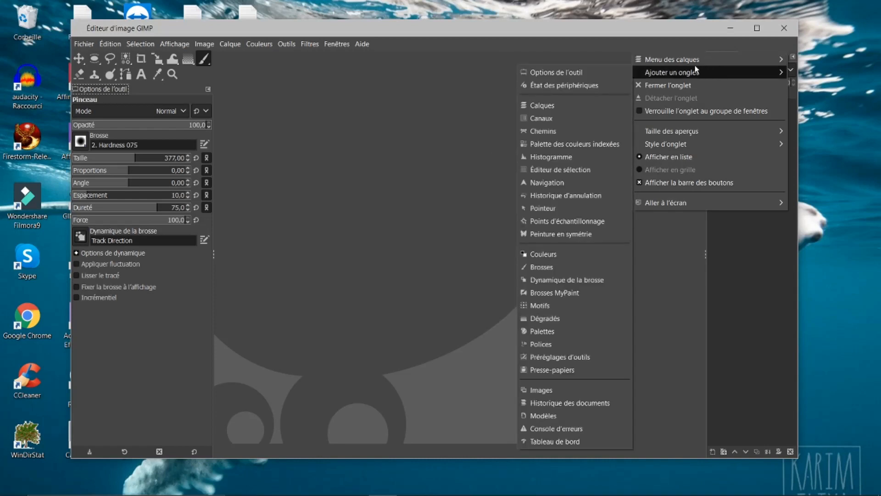
mouse_move(679, 75)
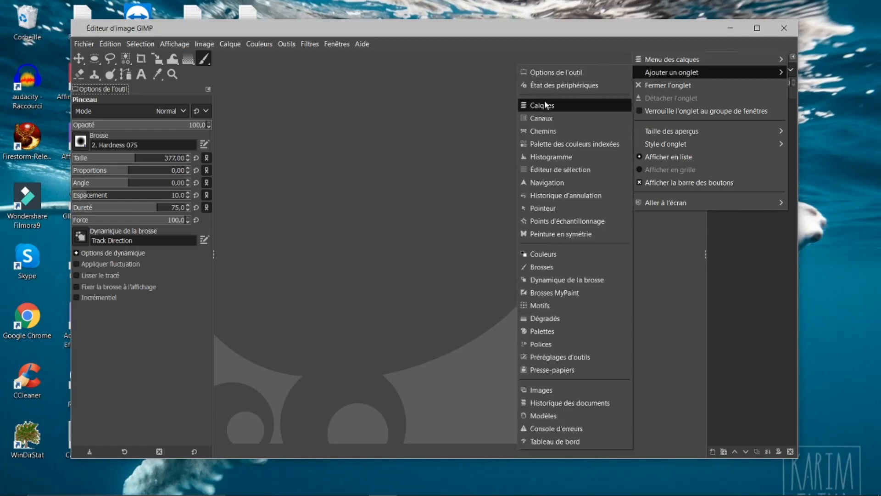
left_click(535, 119)
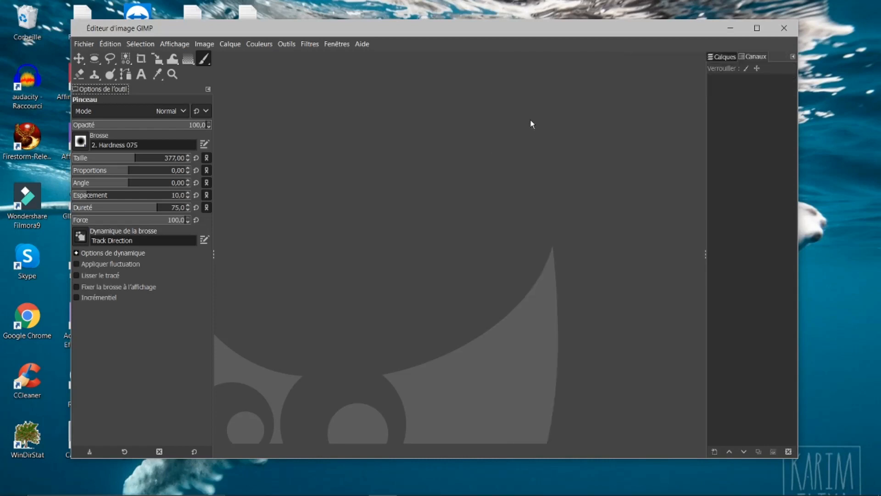
left_click(795, 56)
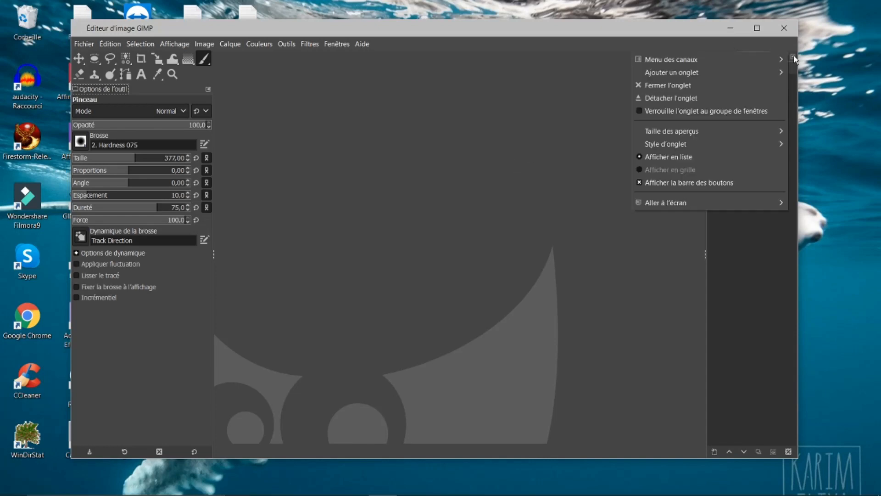
mouse_move(714, 77)
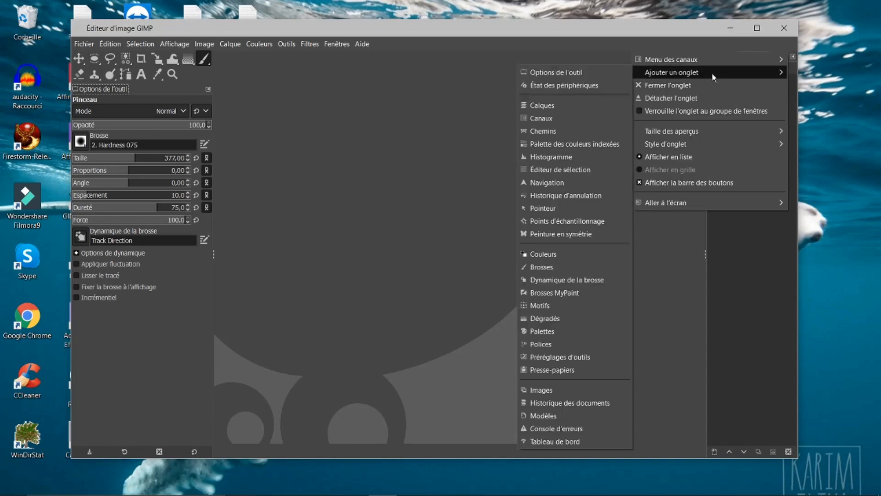
left_click(549, 132)
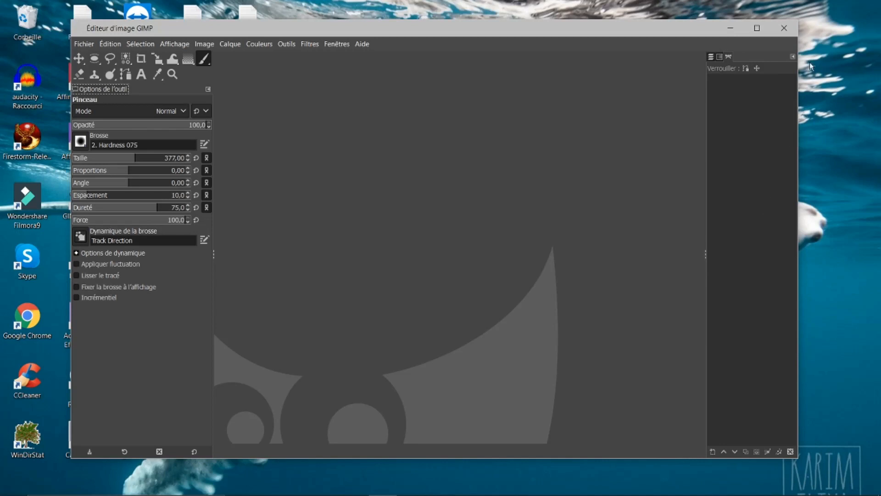
Step: Add a Historique des documents tab to the same right-hand dock
left_click(794, 56)
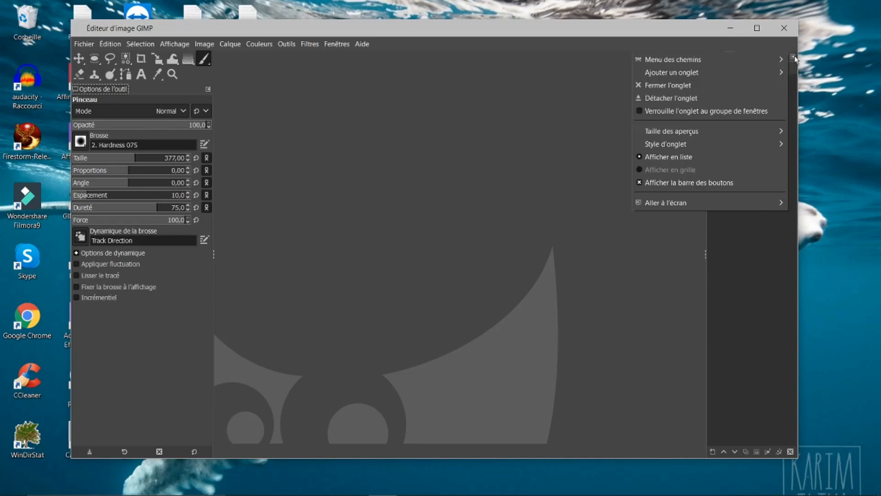
mouse_move(690, 73)
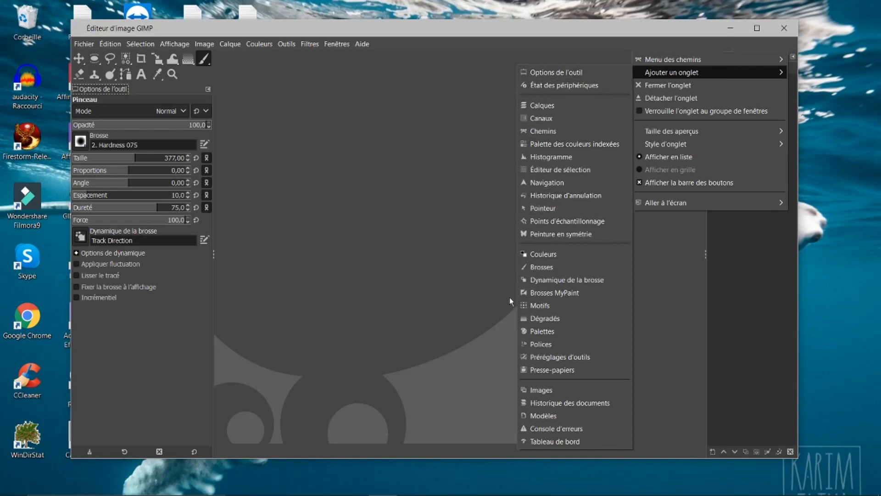
left_click(583, 404)
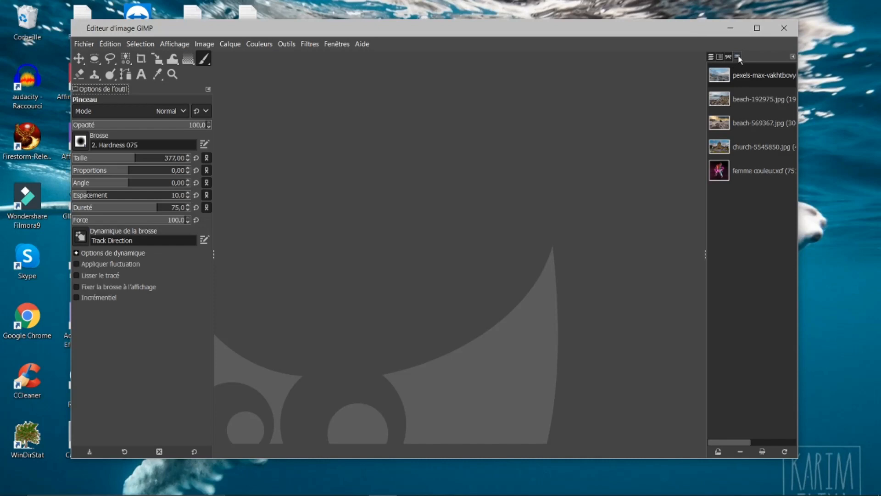
Step: Move the Historique des documents tab into its own dock below the Layers dock and widen the right panel
left_click_drag(737, 55, 547, 191)
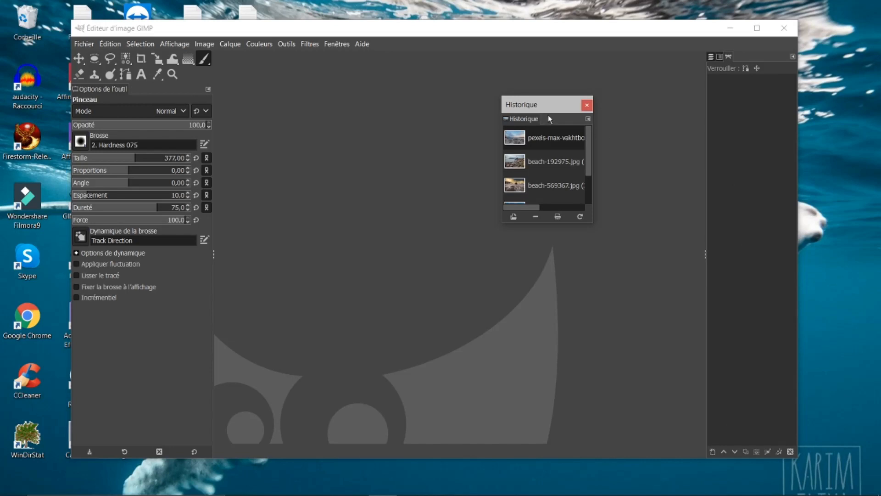
left_click(522, 120)
left_click_drag(526, 120, 758, 461)
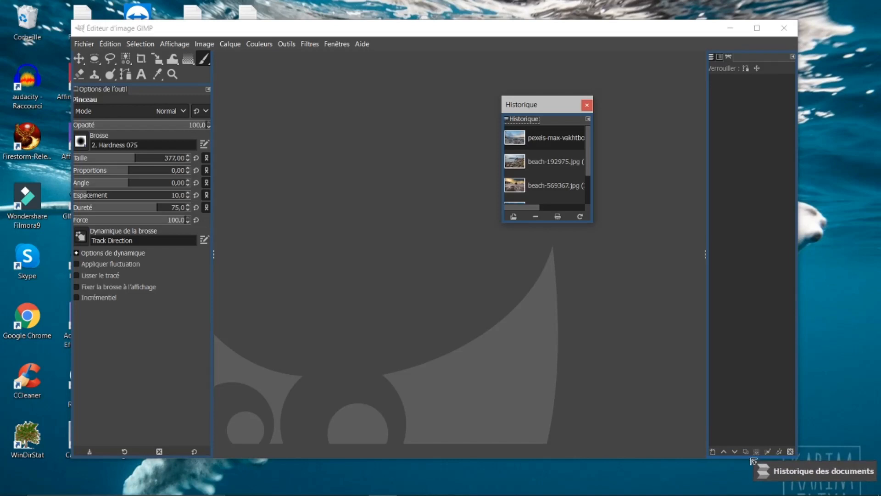
left_click_drag(751, 458, 752, 458)
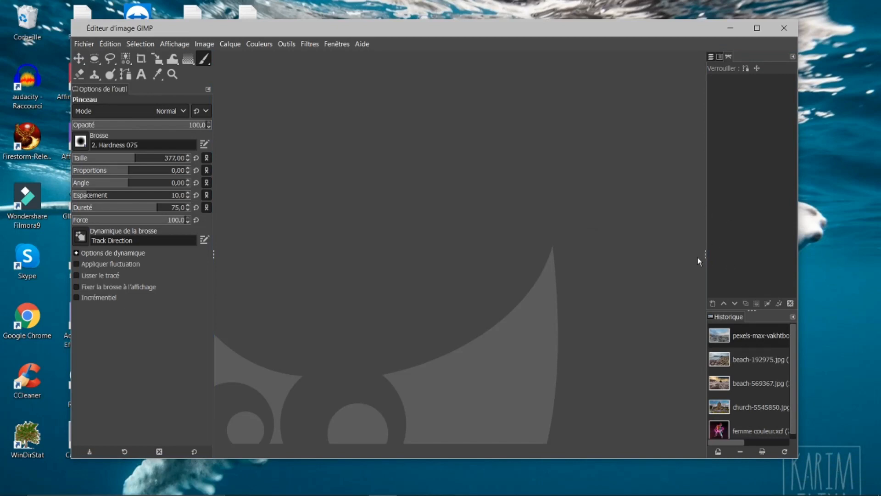
left_click_drag(706, 255, 689, 247)
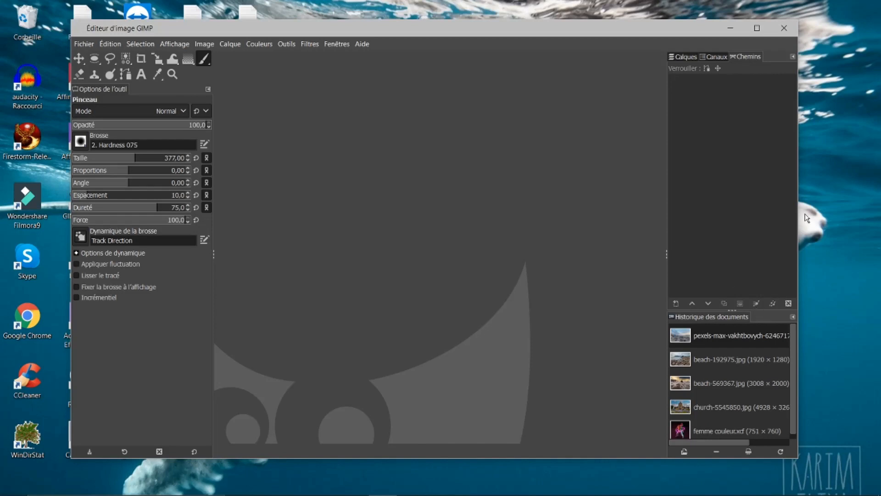
Step: Add Brosses and Polices tabs to the document history dock
left_click(793, 316)
mouse_move(739, 331)
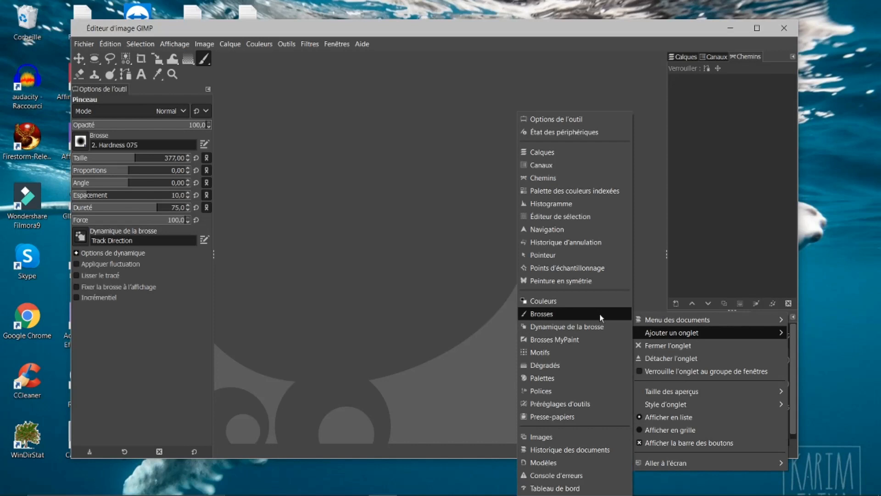
left_click(807, 339)
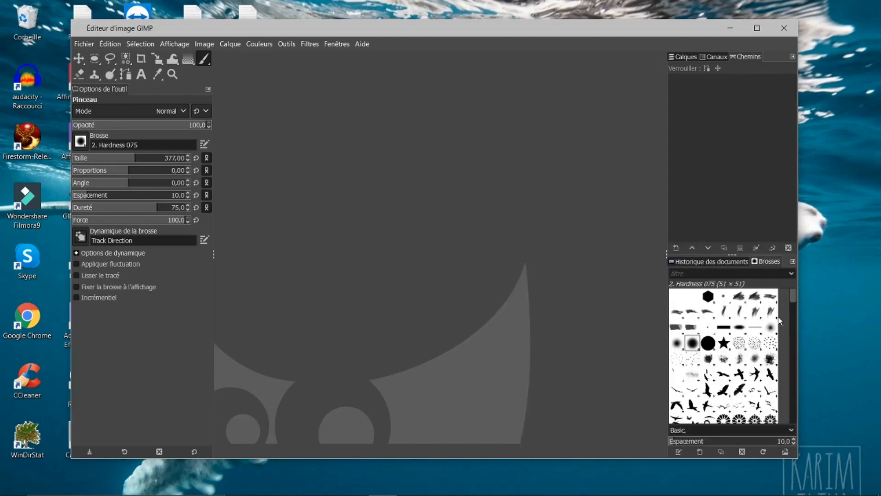
left_click(793, 262)
mouse_move(726, 276)
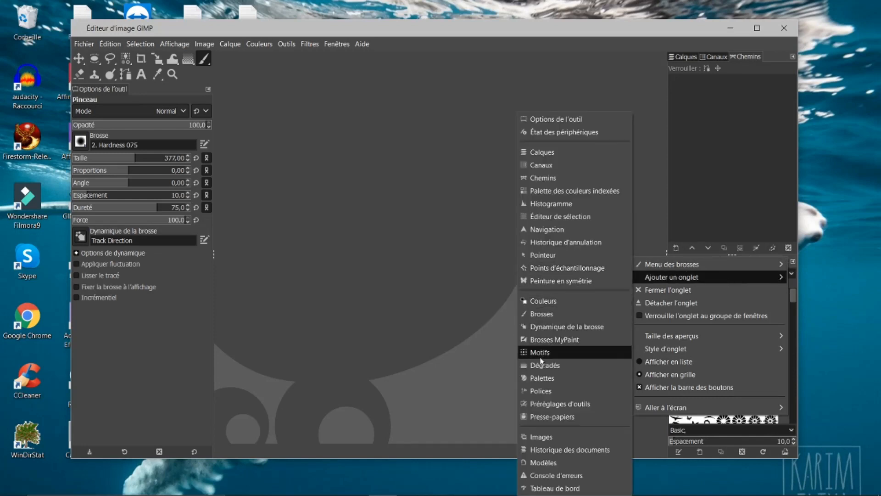
left_click(529, 391)
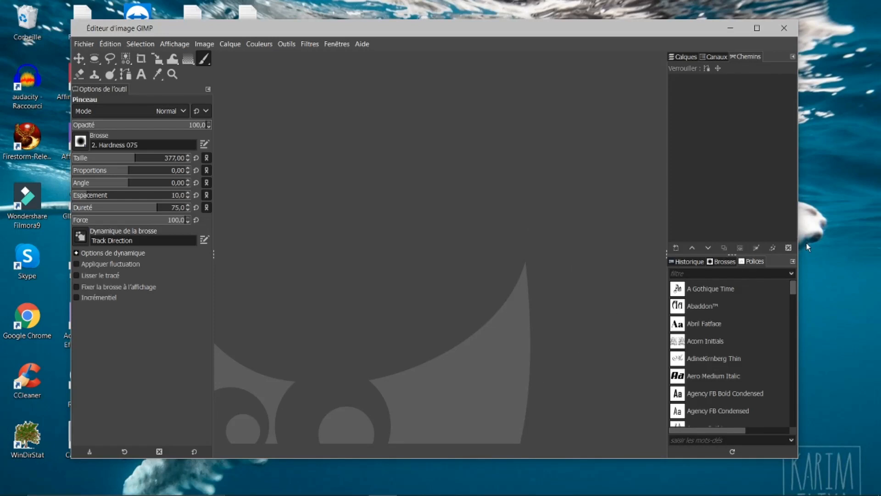
Step: Add a Navigation tab to the lower right dock as well
left_click(794, 262)
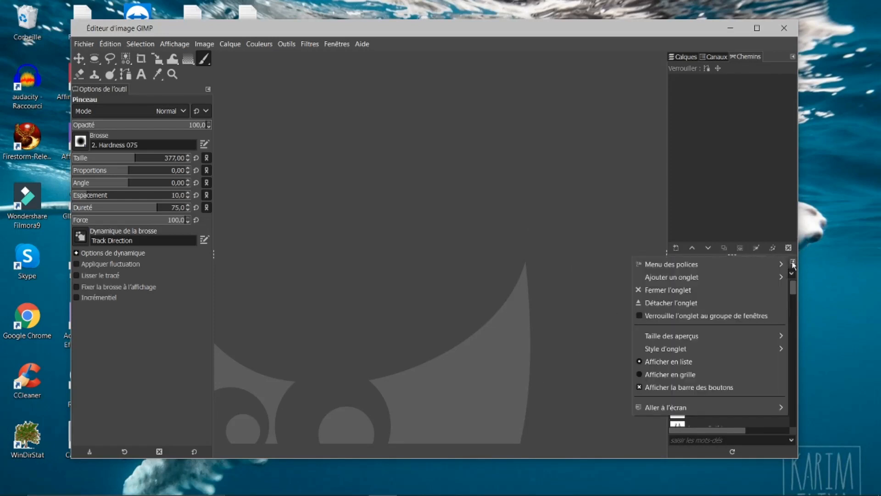
mouse_move(713, 277)
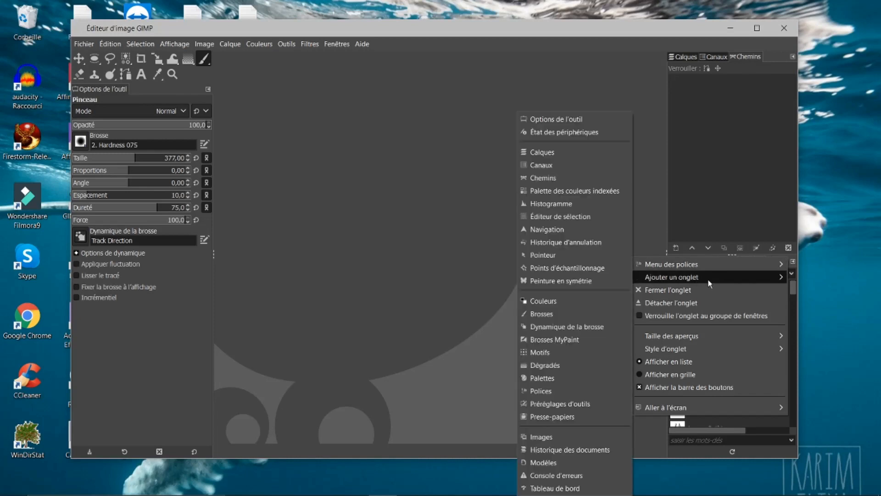
left_click(554, 230)
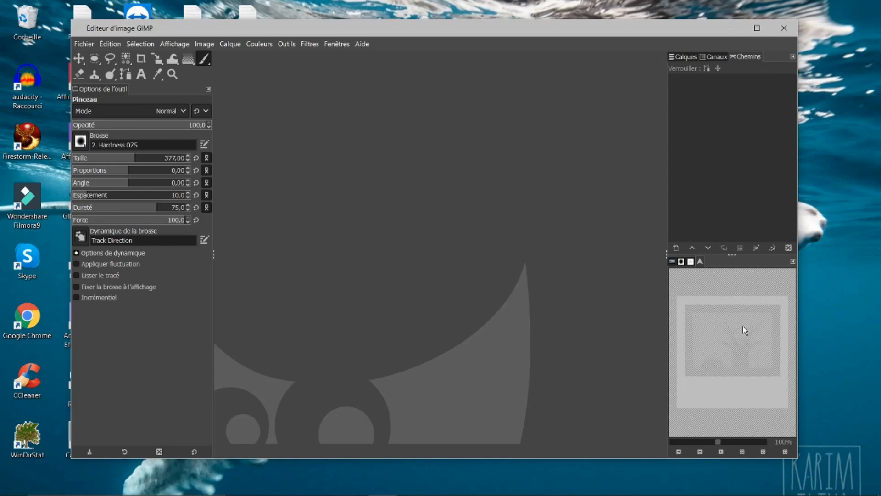
Step: Open church-5545850.jpg from the document history, converting it to the built-in sRGB profile
left_click(678, 262)
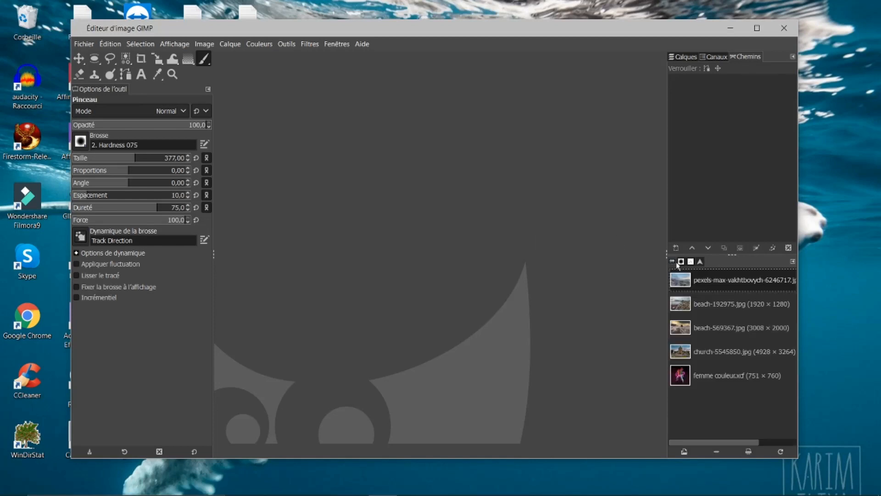
double_click(699, 352)
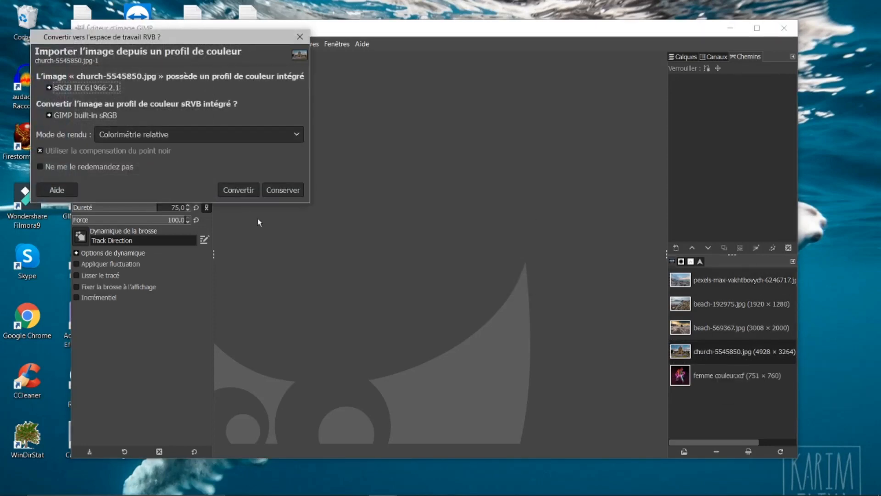
left_click(238, 190)
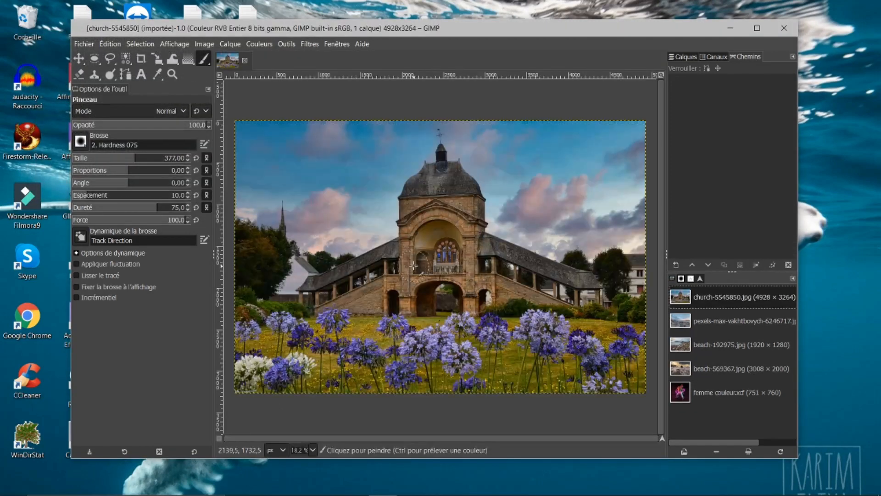
Step: Try the Navigation panel's zoom buttons on the image, then return to the document history tab
left_click(700, 279)
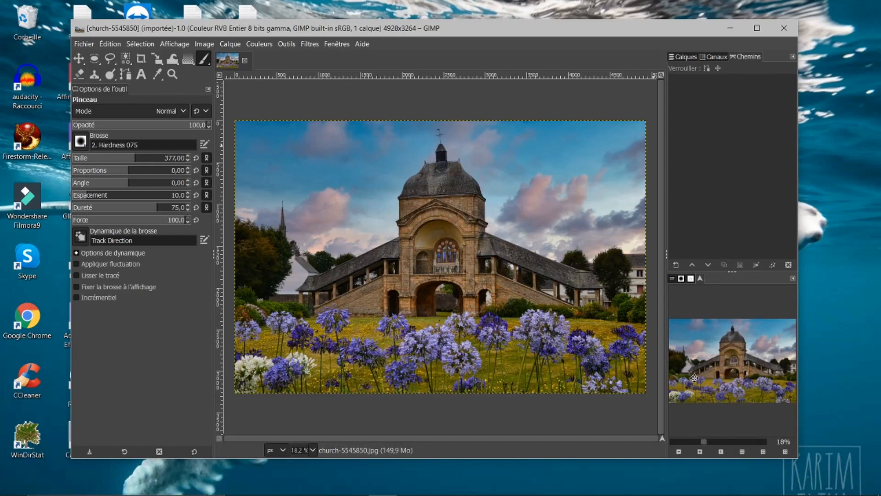
left_click(679, 451)
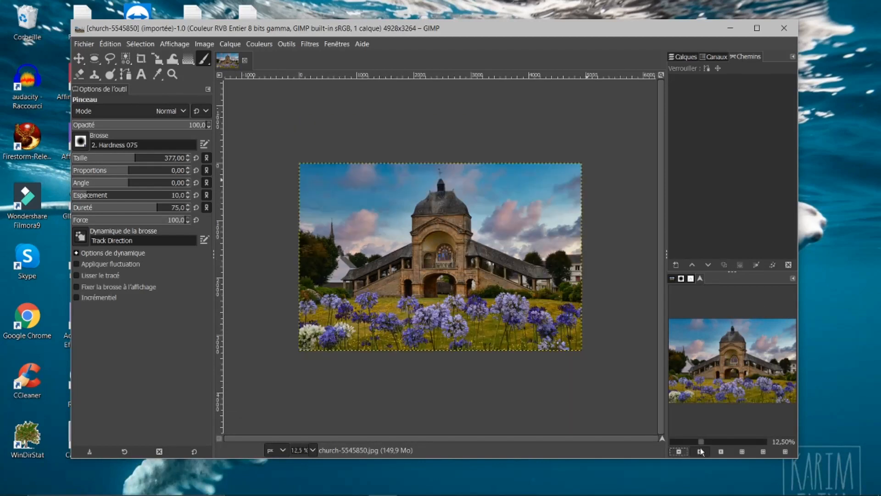
left_click(700, 451)
left_click(680, 451)
left_click(721, 452)
left_click(743, 452)
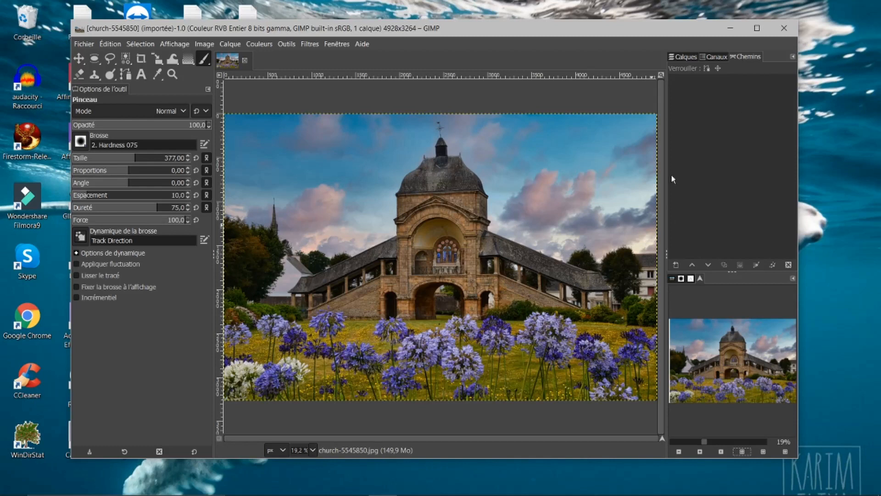
left_click(672, 278)
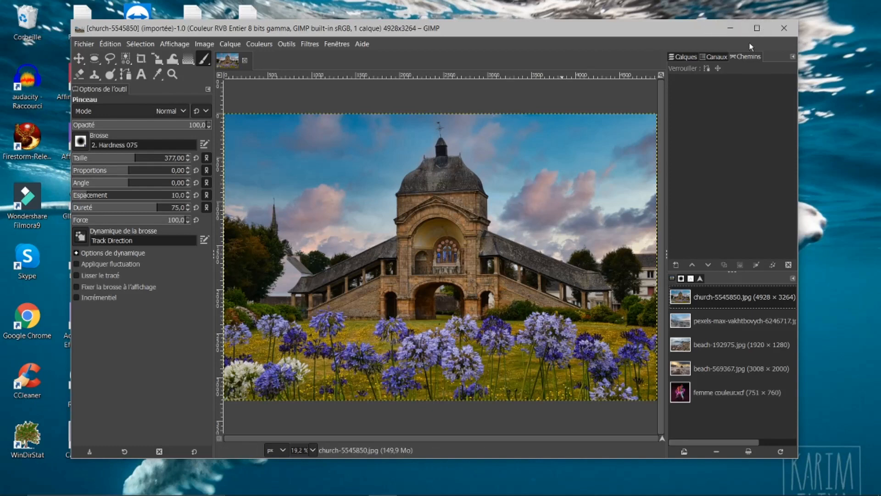
Step: Maximize the window and narrow the left panel holding the toolbox and Tool Options
left_click(758, 29)
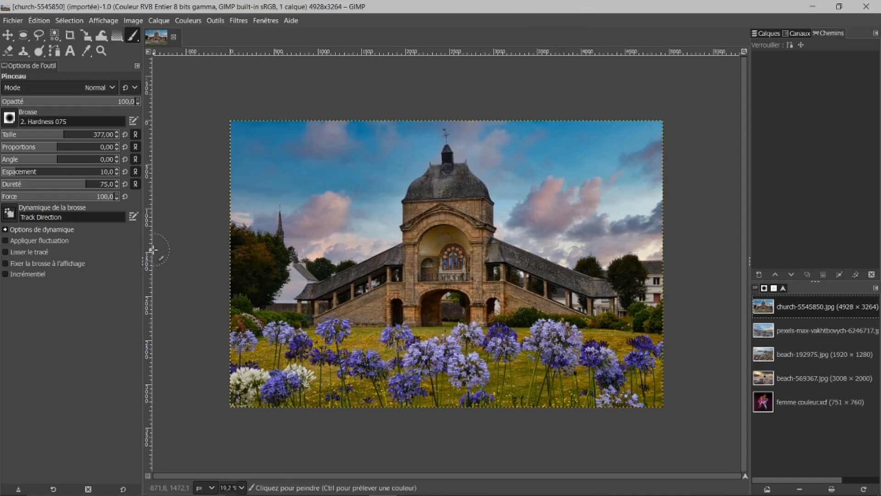
left_click(7, 36)
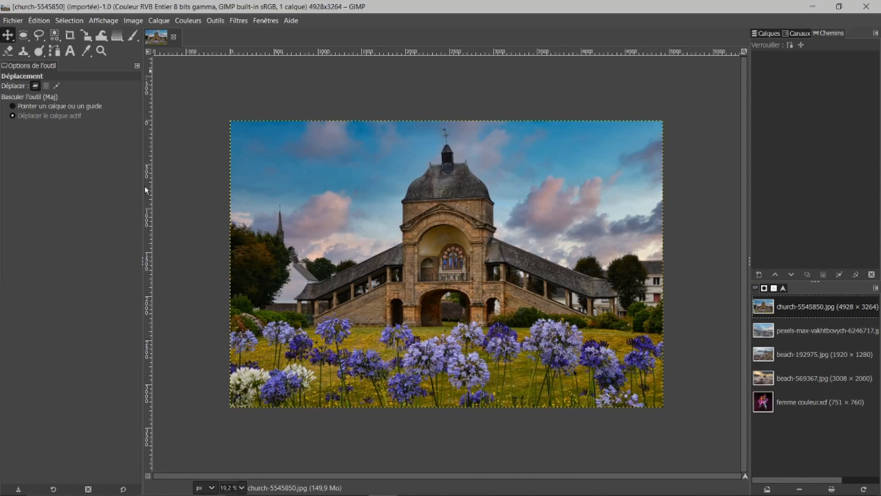
left_click_drag(142, 187, 72, 248)
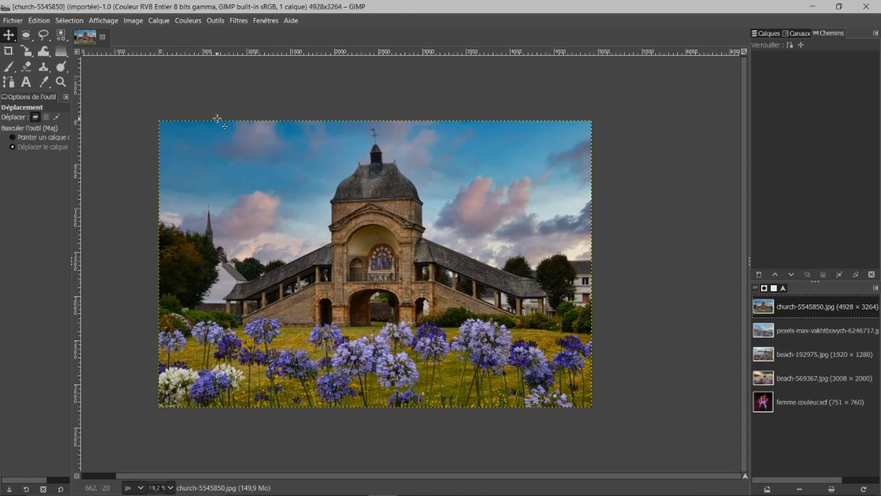
Step: Select the Eraser and erase two patches of sky in the church image, showing the Calques tab
left_click(28, 68)
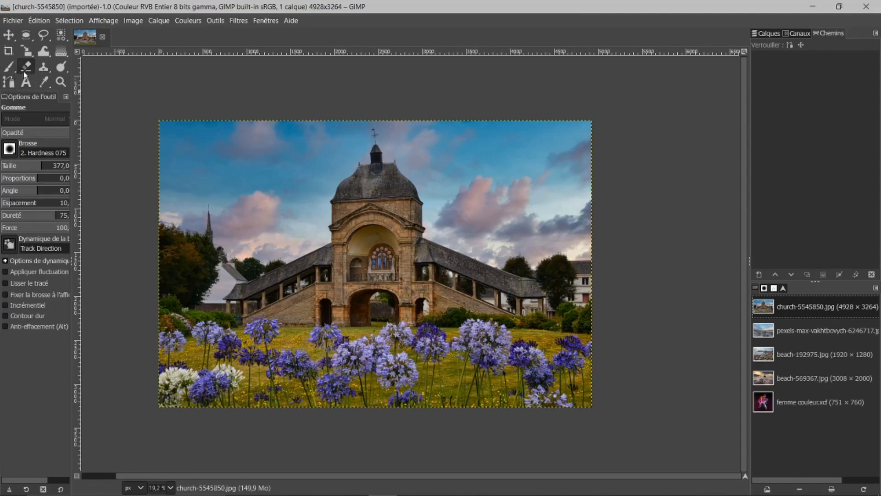
left_click_drag(183, 166, 194, 170)
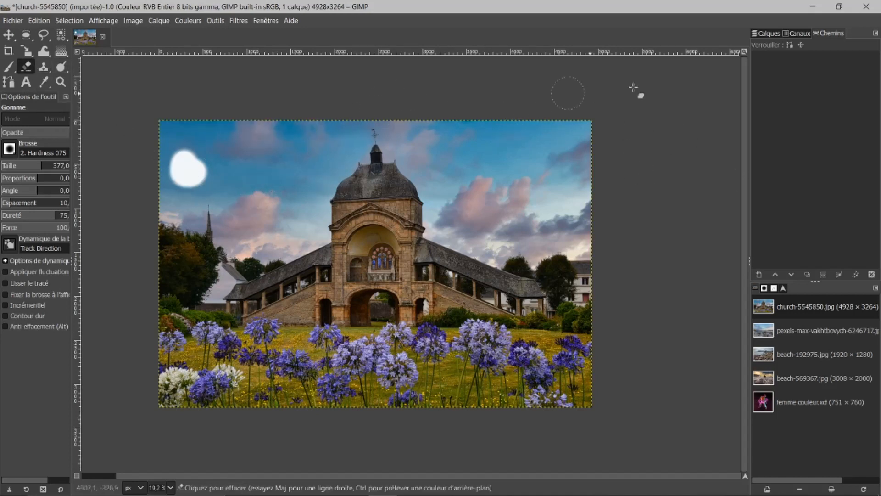
left_click(765, 33)
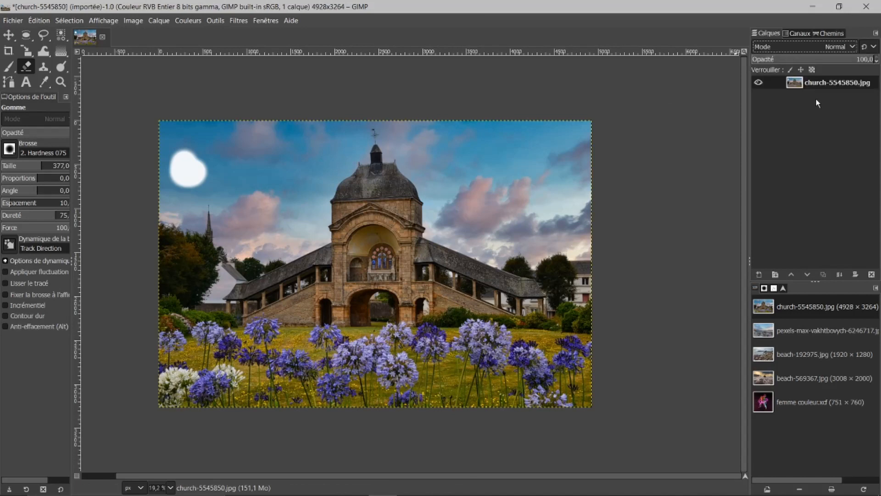
left_click_drag(265, 241, 317, 183)
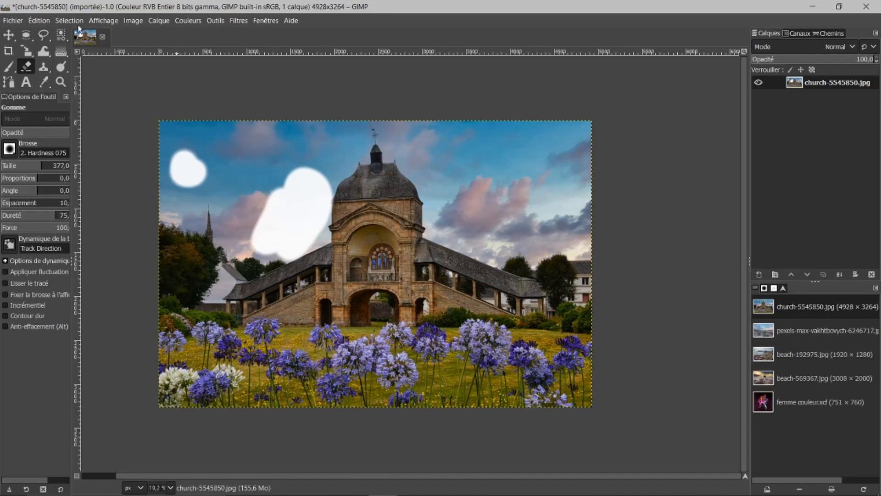
left_click(43, 23)
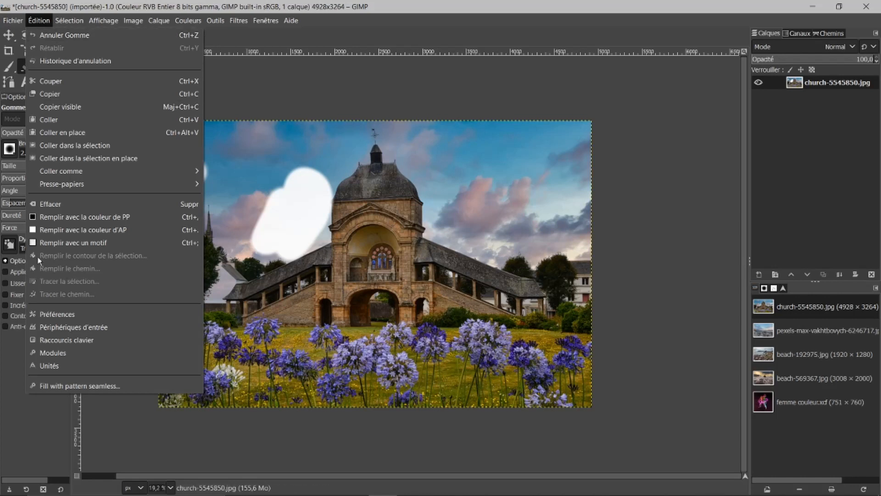
left_click(61, 316)
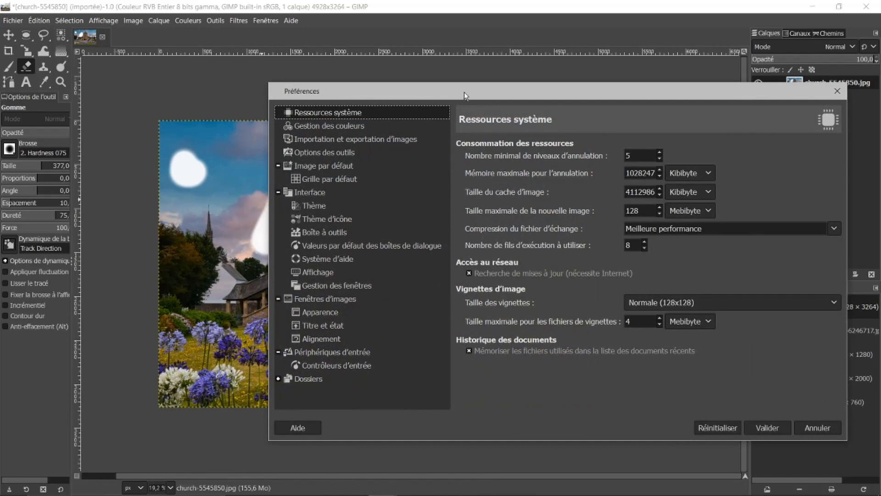
left_click(309, 194)
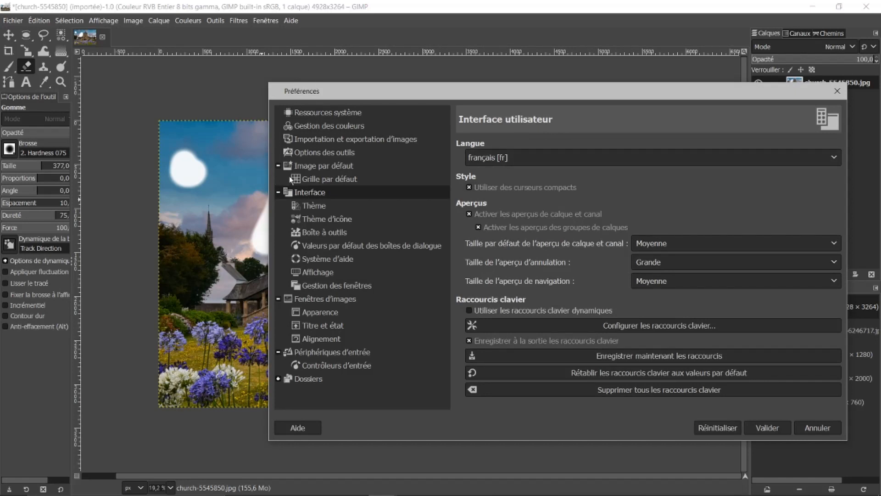
left_click(312, 233)
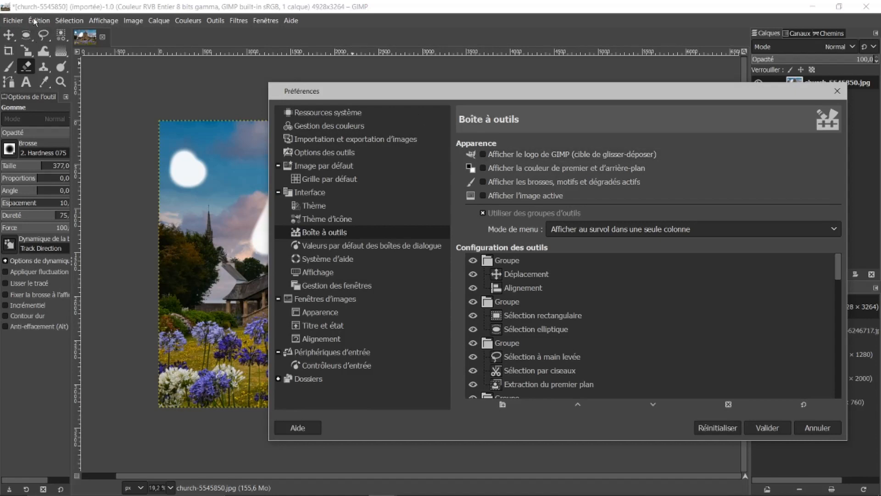
left_click(483, 154)
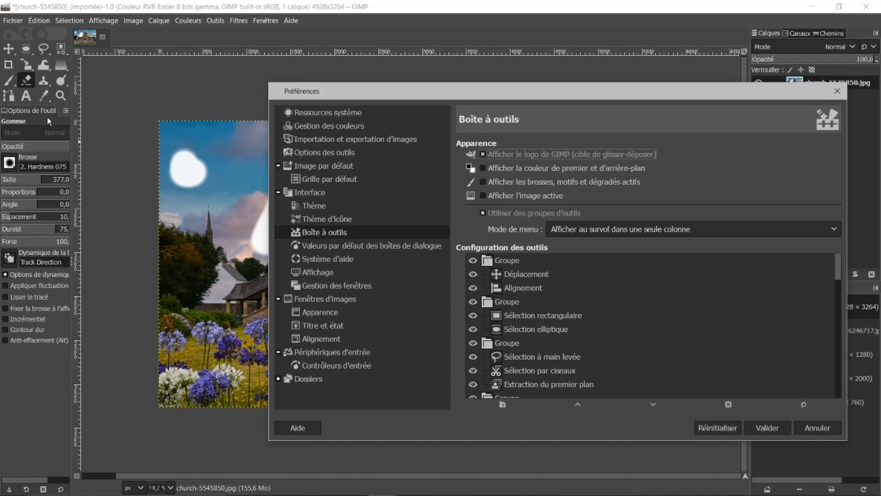
left_click(483, 167)
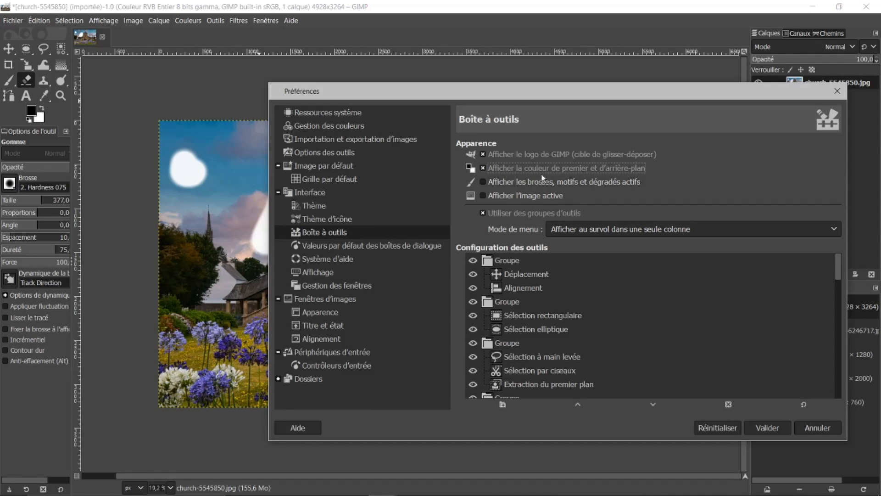
left_click(837, 90)
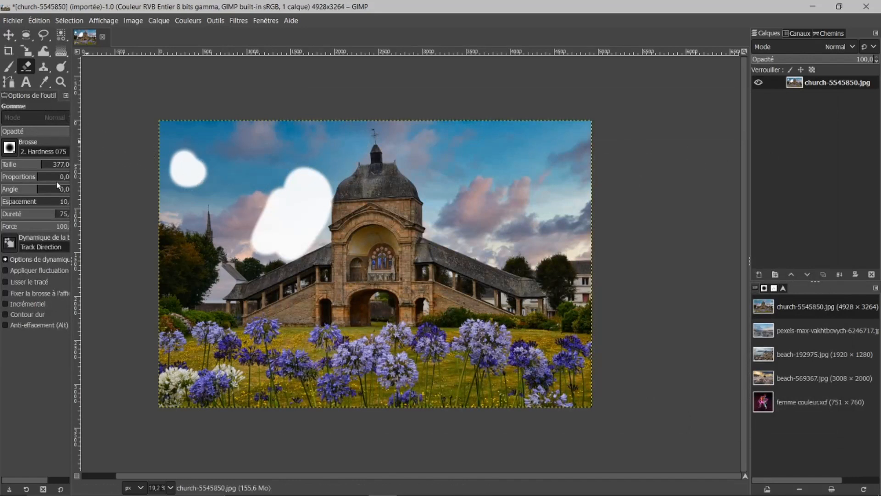
Step: Enable the GIMP logo and the foreground/background colours in the toolbox preferences and apply
left_click(38, 20)
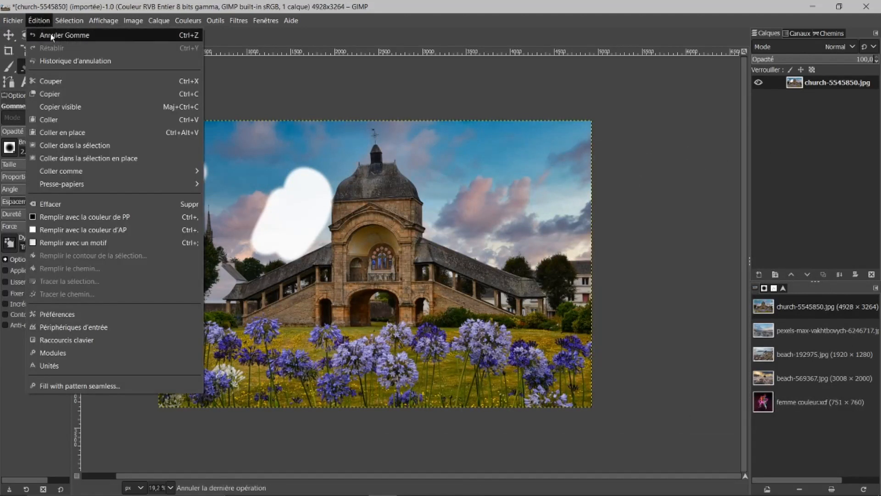
left_click(42, 315)
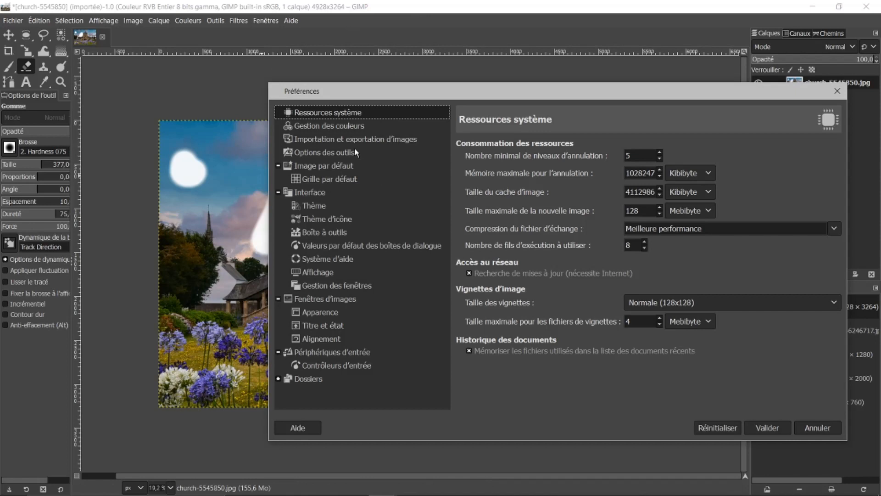
left_click(307, 193)
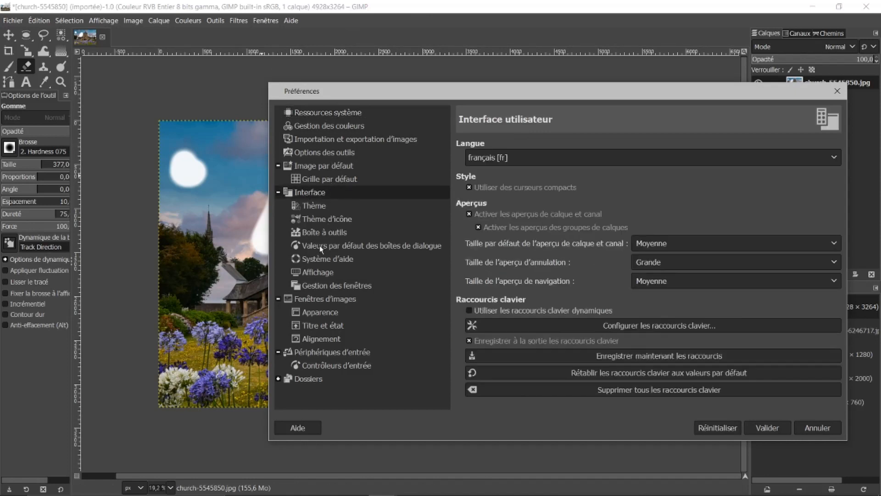
left_click(318, 233)
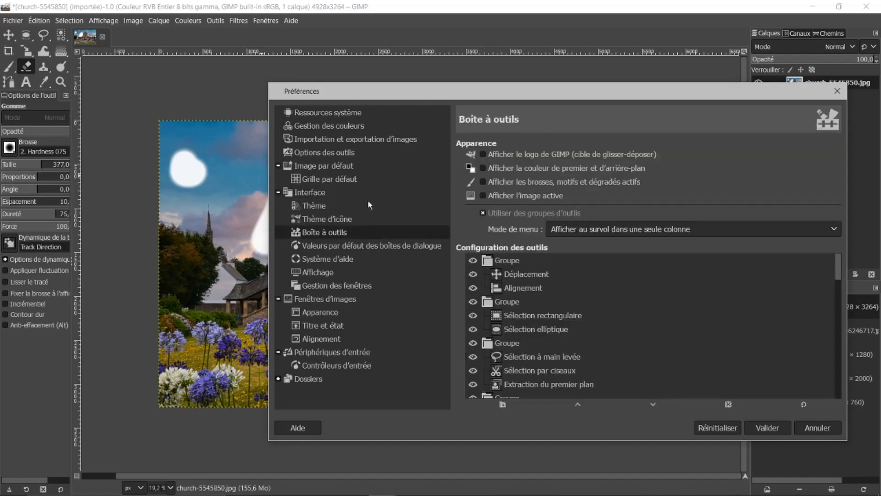
left_click(484, 154)
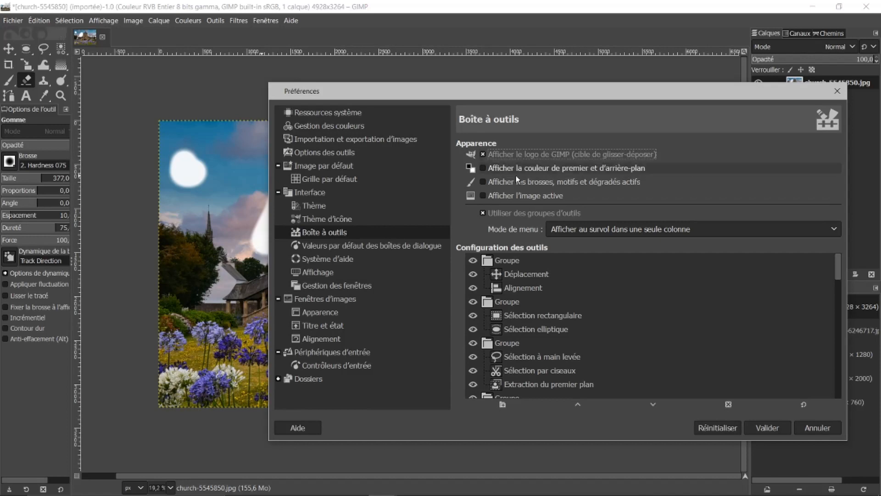
left_click(482, 168)
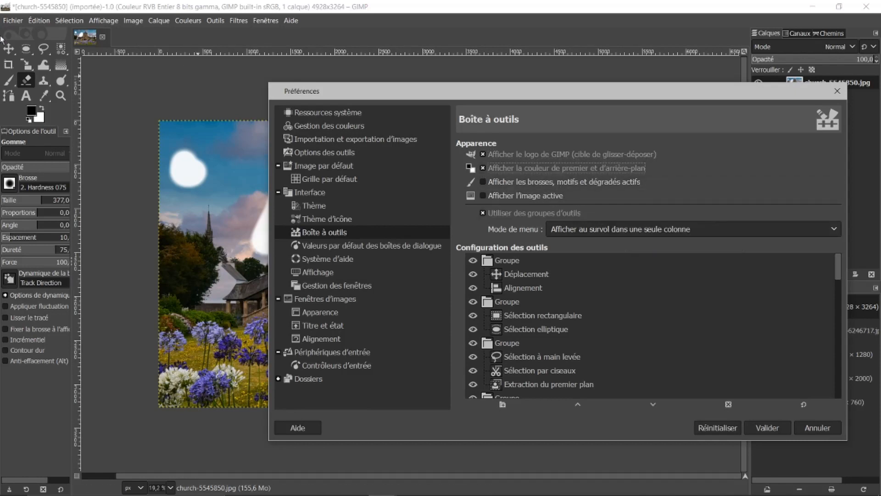
left_click(762, 427)
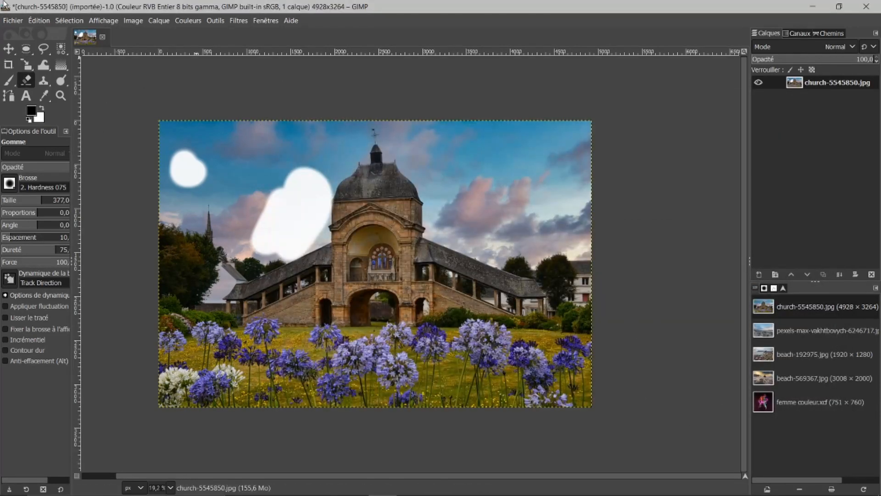
Step: Erase another sky patch, swap the foreground and background colours to erase a patch in black, then swap back
left_click_drag(218, 148, 225, 155)
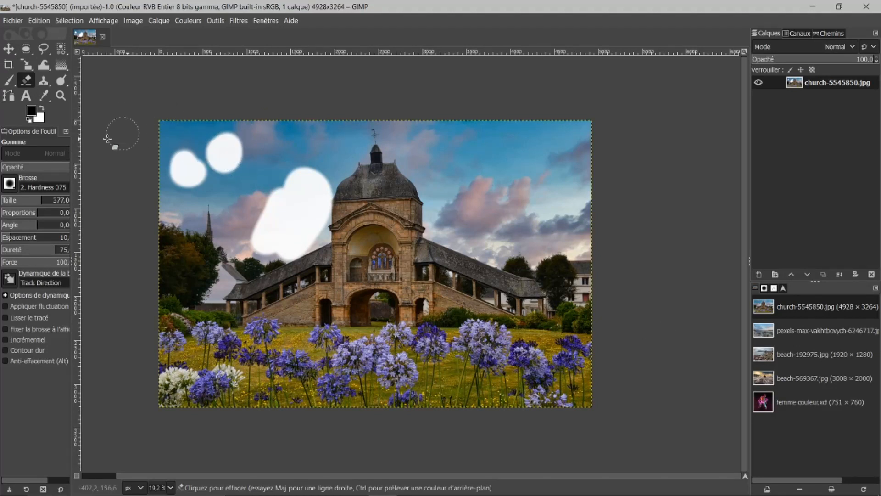
left_click(42, 109)
mouse_move(206, 229)
left_mouse_down()
mouse_move(212, 212)
mouse_move(230, 220)
left_mouse_up()
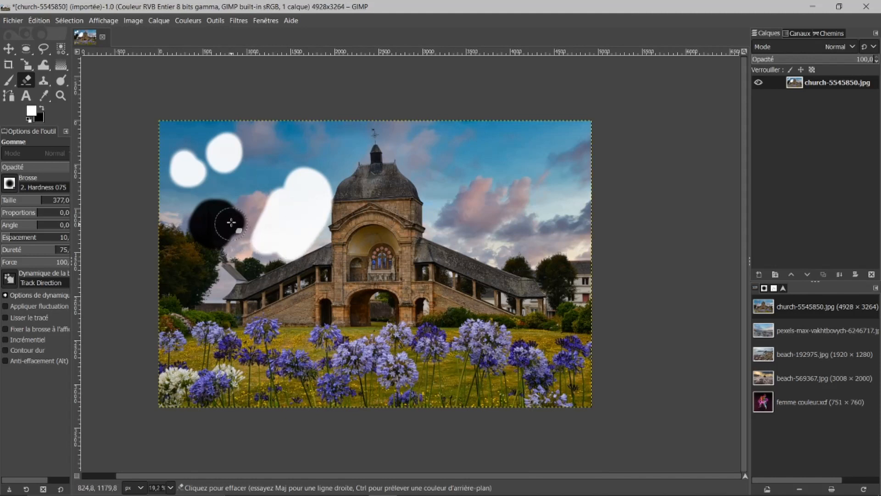
left_click(41, 108)
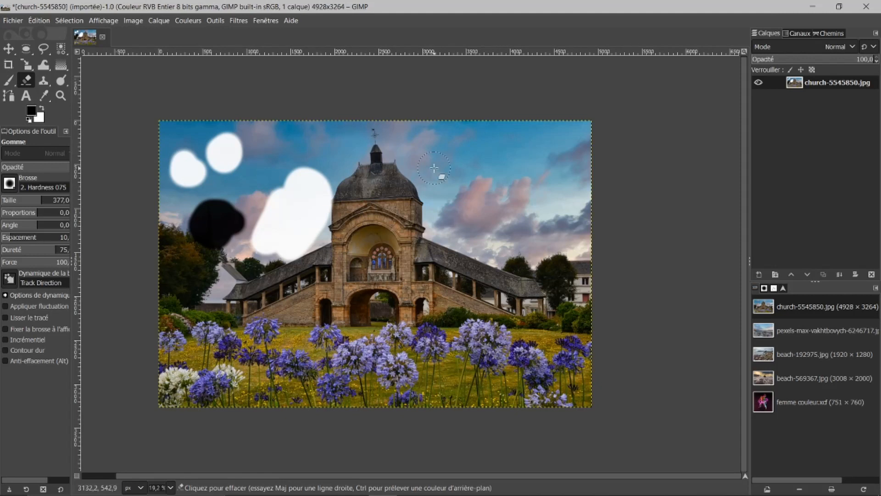
Step: Add an alpha channel to the layer and erase two sky patches to transparency
right_click(796, 86)
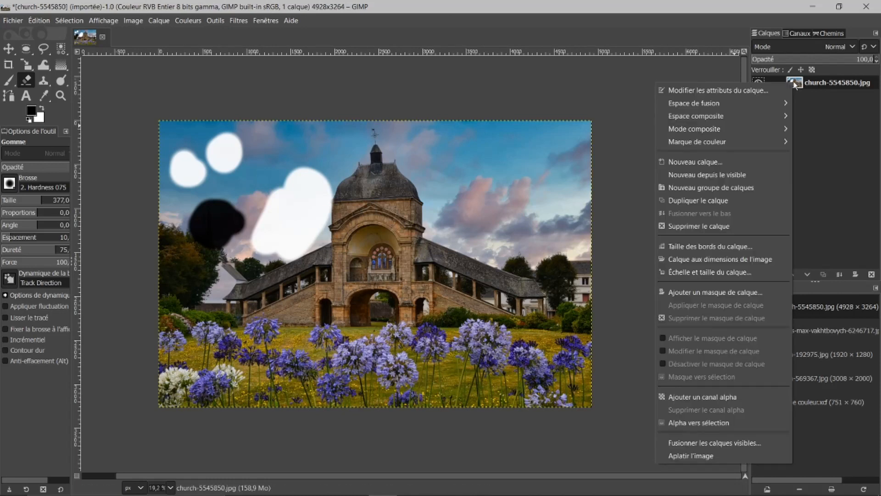
left_click(680, 397)
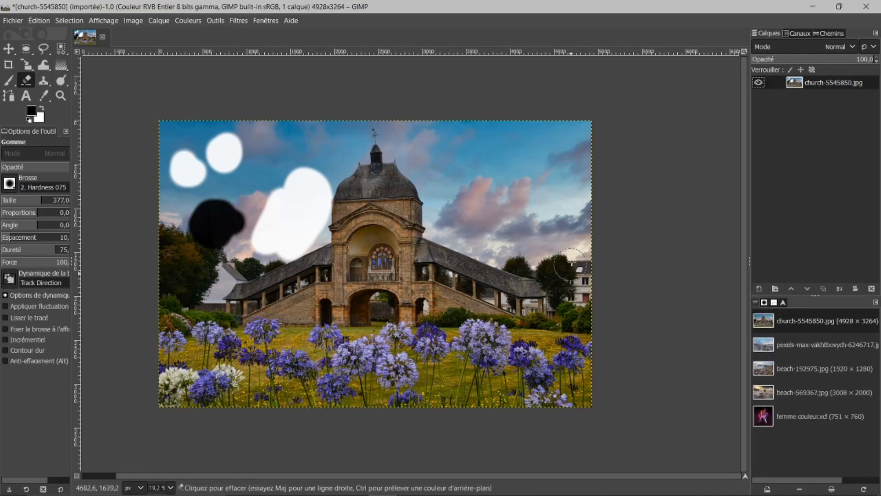
mouse_move(486, 180)
left_mouse_down()
mouse_move(486, 208)
mouse_move(505, 195)
left_mouse_up()
mouse_move(334, 186)
left_mouse_down()
mouse_move(275, 216)
mouse_move(294, 202)
left_mouse_up()
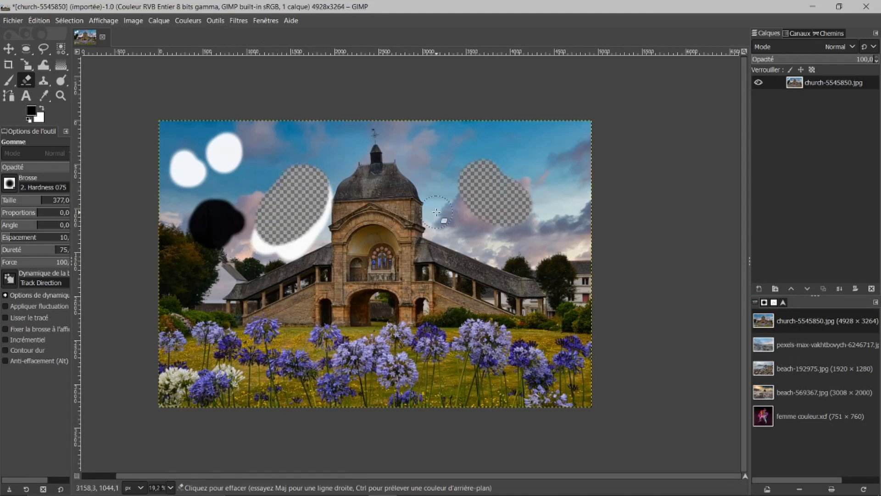
Step: Undo the transparent erasing and the alpha channel addition
key("ctrl+z")
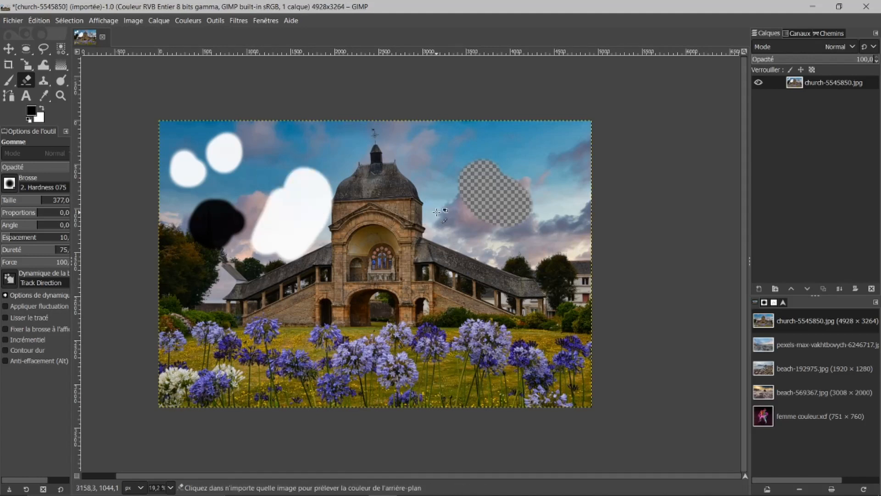
key("ctrl+z")
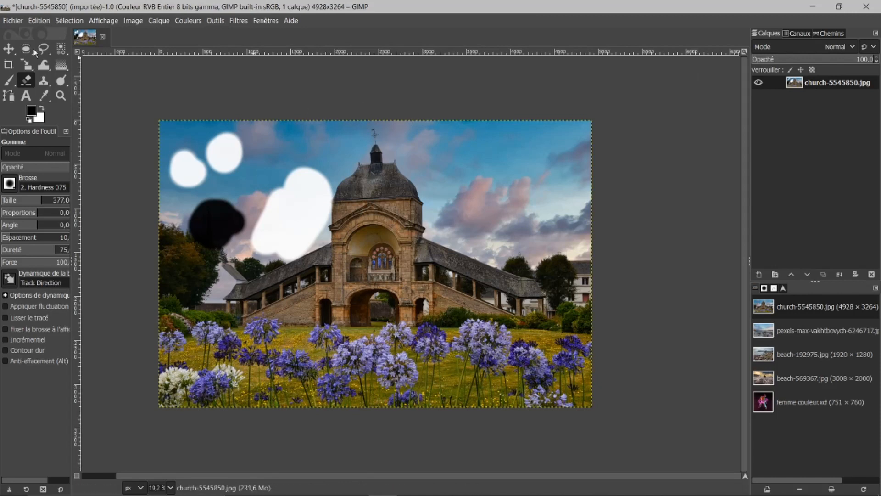
Step: Enable adding an alpha channel to imported images in the import and export preferences and apply
left_click(37, 20)
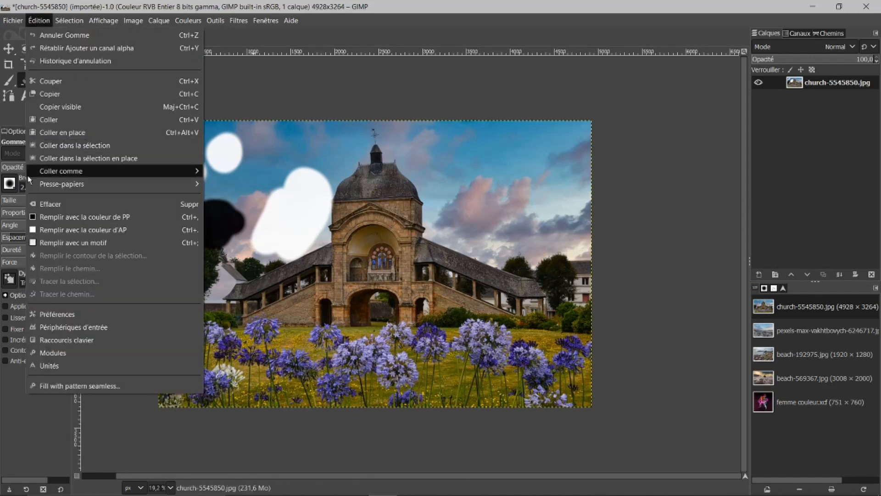
mouse_move(28, 175)
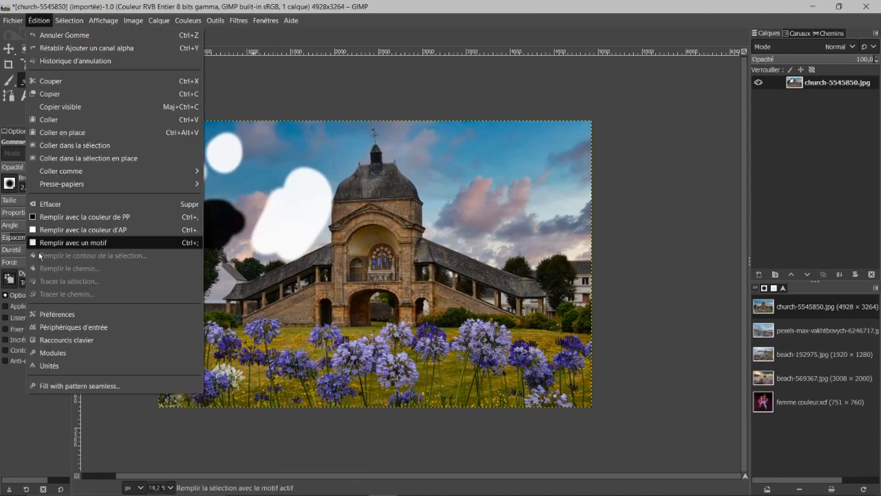
left_click(54, 315)
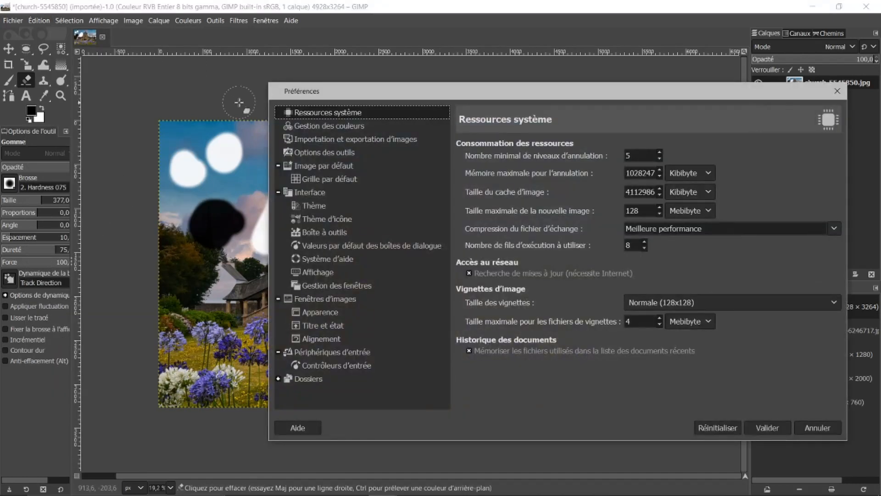
left_click_drag(402, 97, 306, 59)
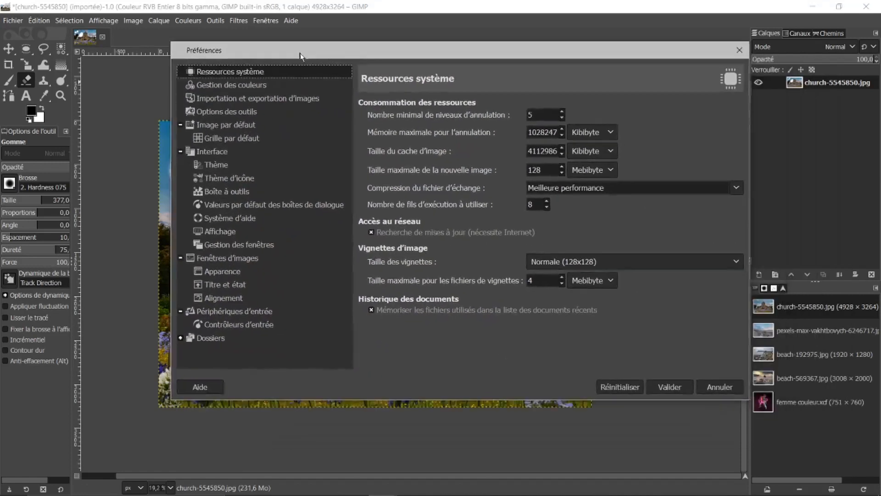
left_click(237, 194)
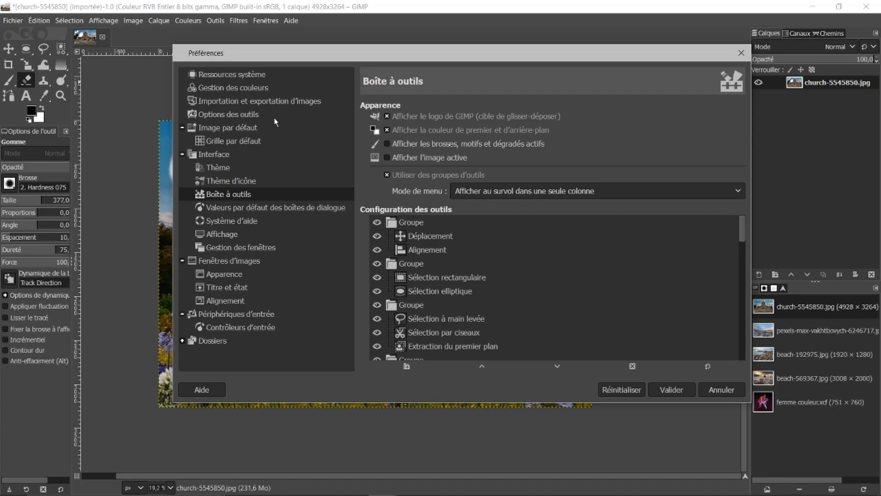
left_click(251, 114)
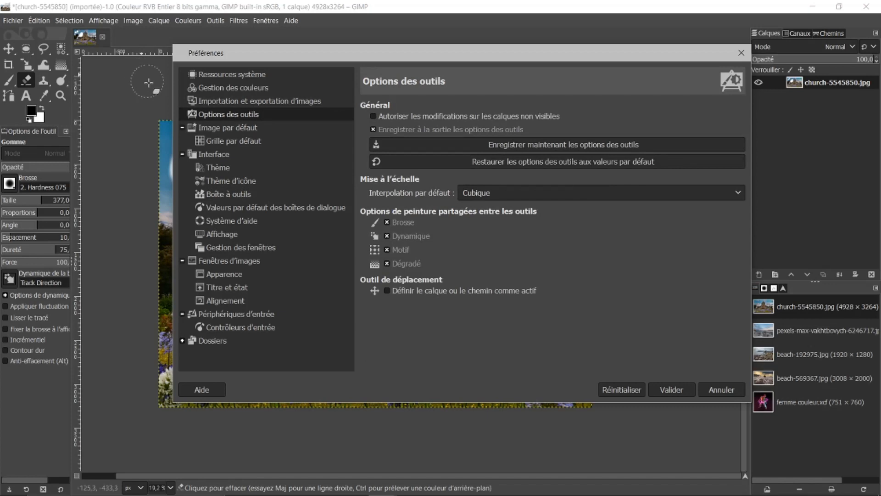
left_click(240, 100)
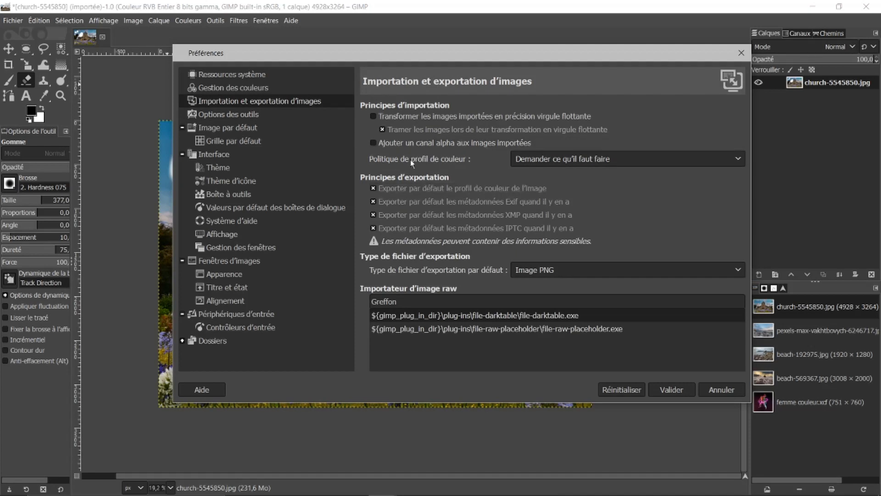
left_click(373, 142)
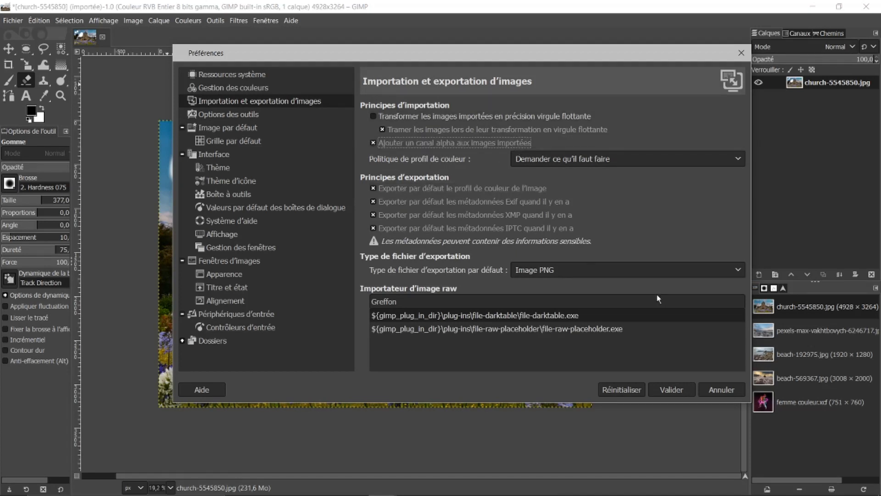
left_click(672, 389)
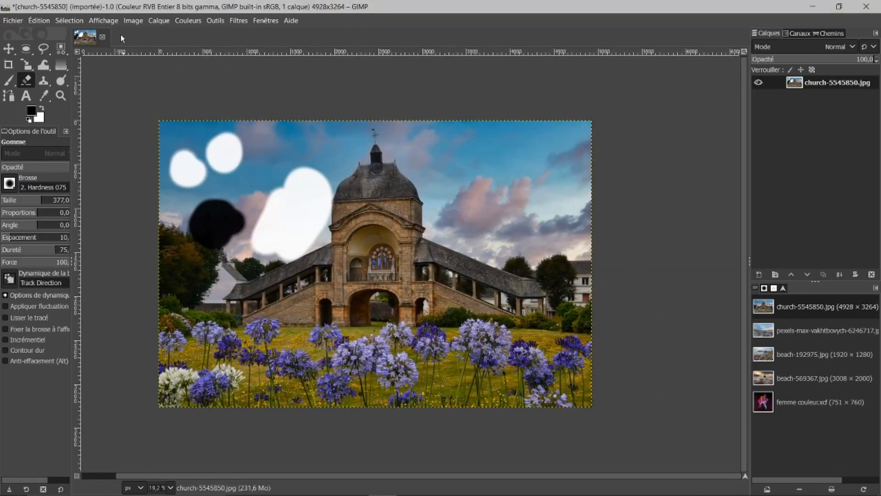
Step: Close the church image discarding changes, then reopen it from the document history converting to the built-in sRGB profile
left_click(103, 38)
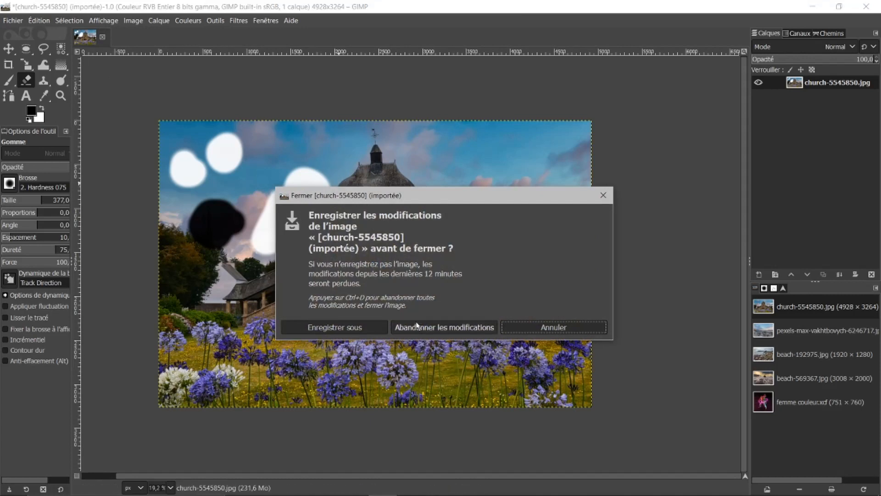
left_click(446, 328)
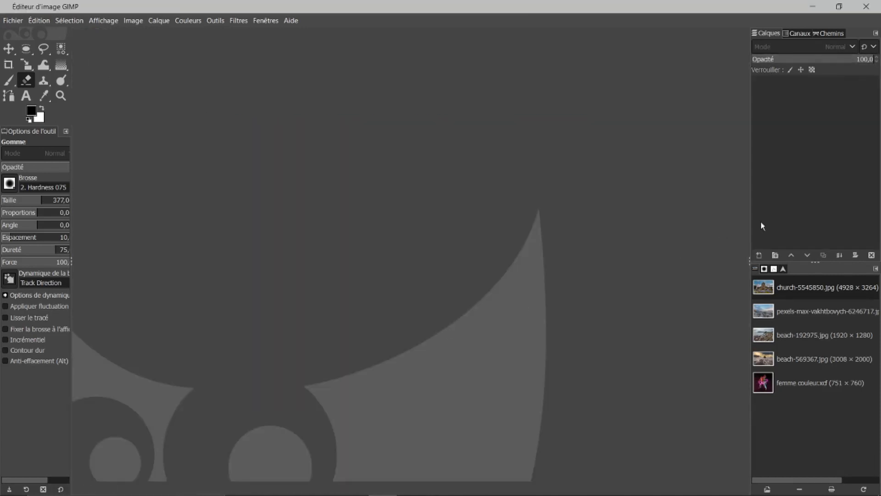
left_click(774, 289)
double_click(774, 290)
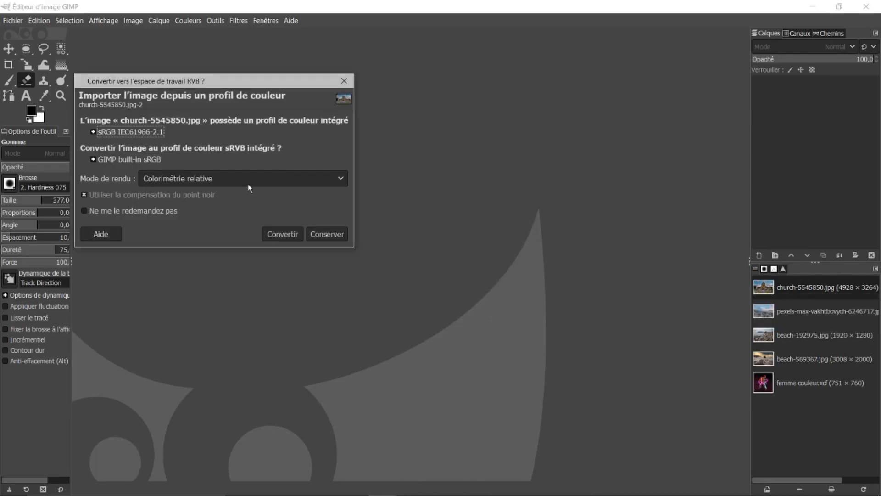
left_click(285, 233)
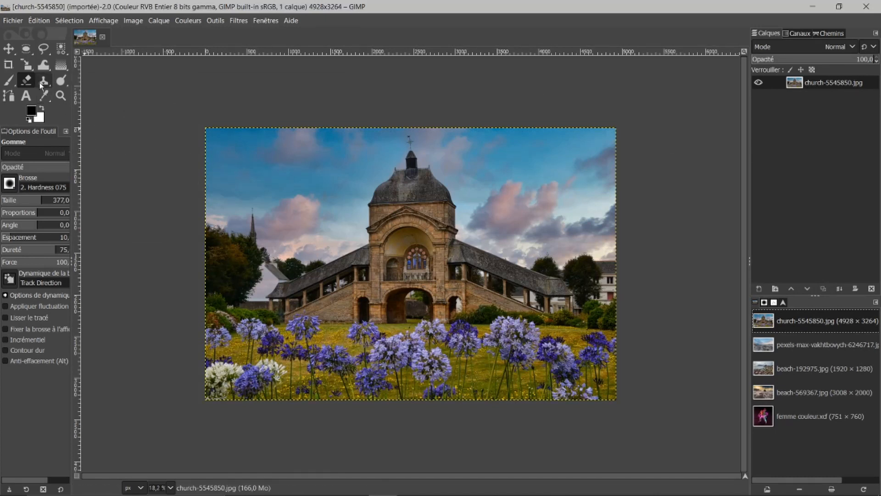
Step: Erase a sky patch on the church image to test transparency, then close the image discarding changes
mouse_move(290, 197)
left_mouse_down()
mouse_move(303, 204)
mouse_move(276, 188)
left_mouse_up()
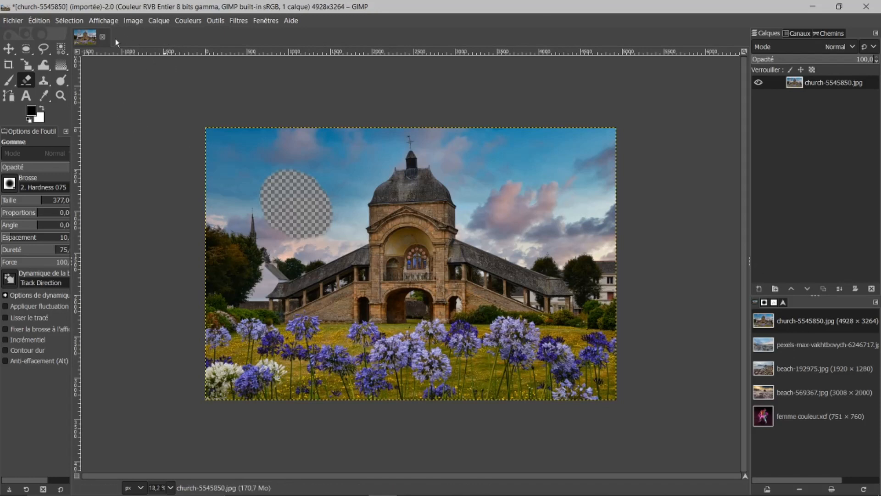
left_click(102, 37)
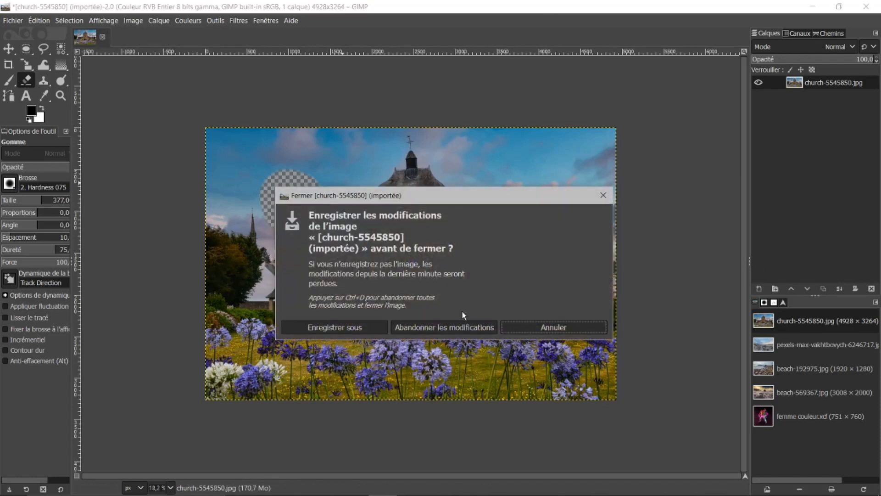
left_click(454, 325)
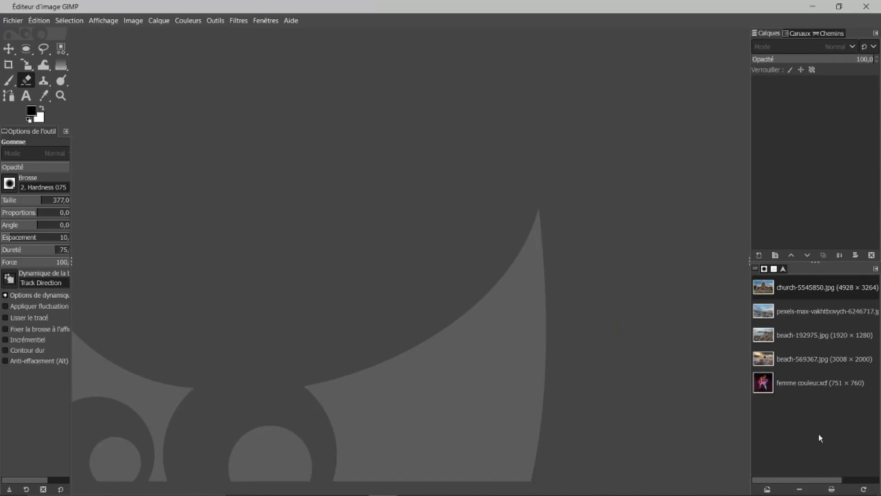
Step: Open femme couleur.xcf from the images list, then review the Thème and Boîte à outils preference pages and cancel
double_click(765, 388)
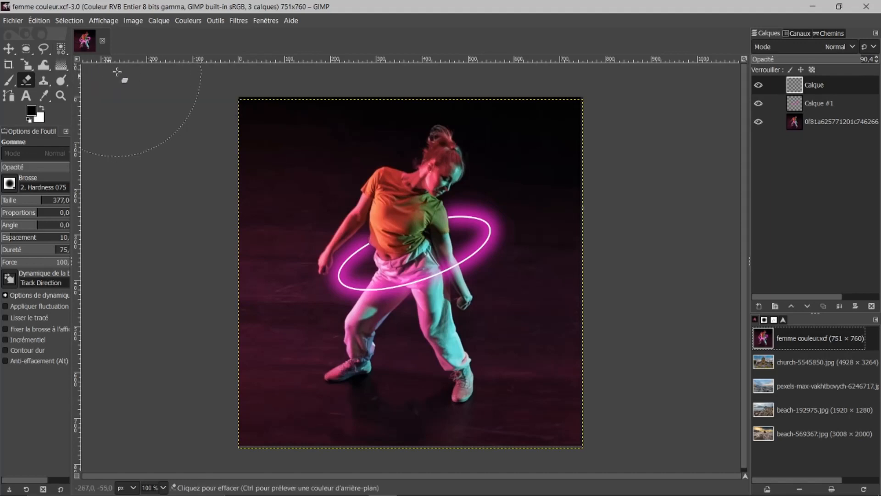
left_click(38, 21)
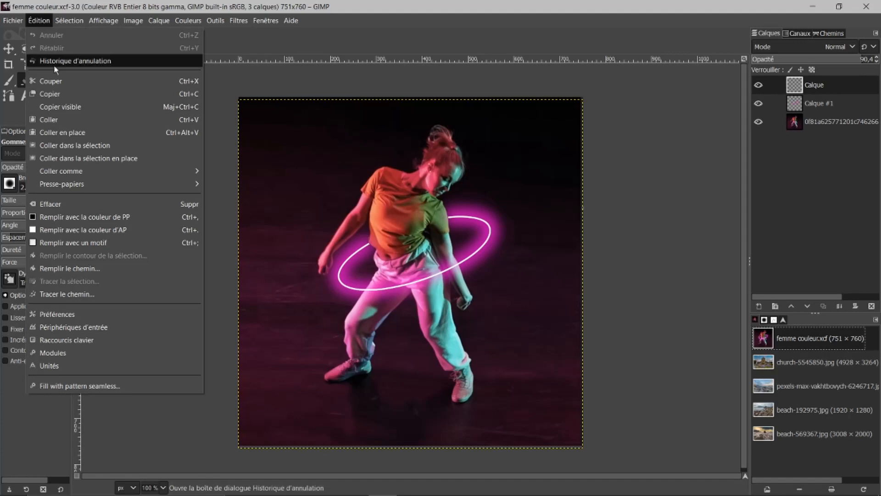
left_click(48, 314)
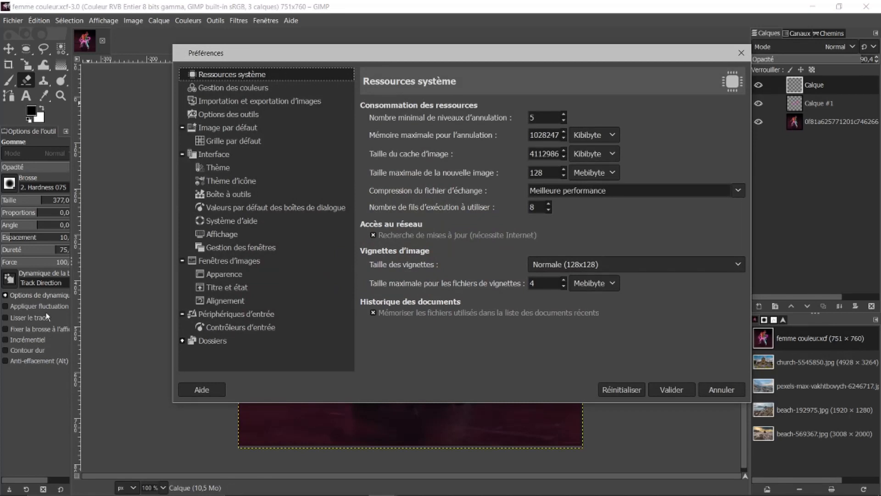
left_click(214, 167)
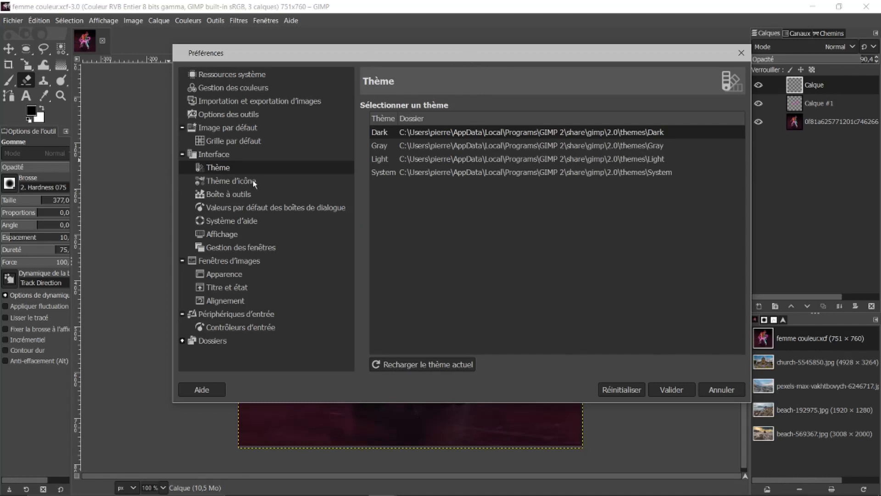
left_click(215, 197)
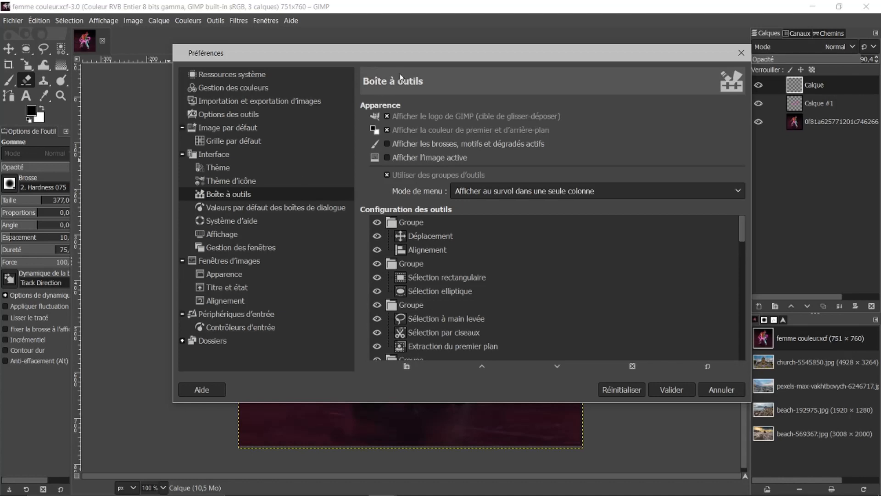
left_click(14, 55)
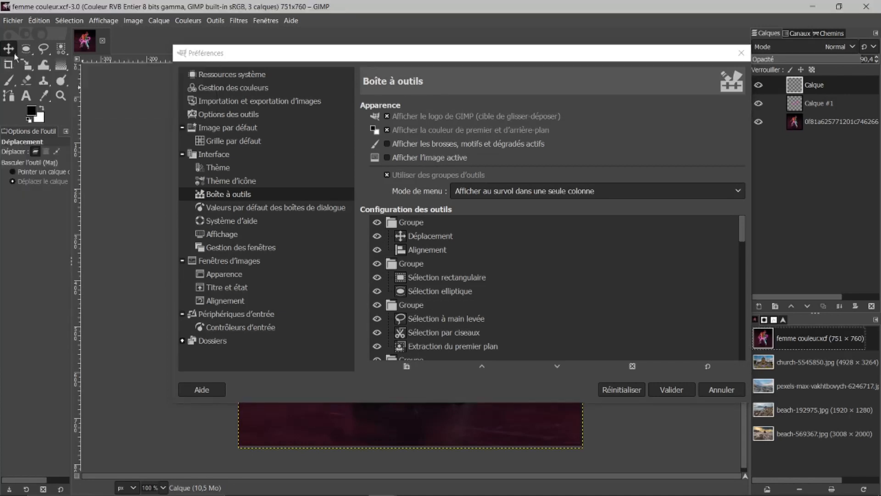
left_click(722, 389)
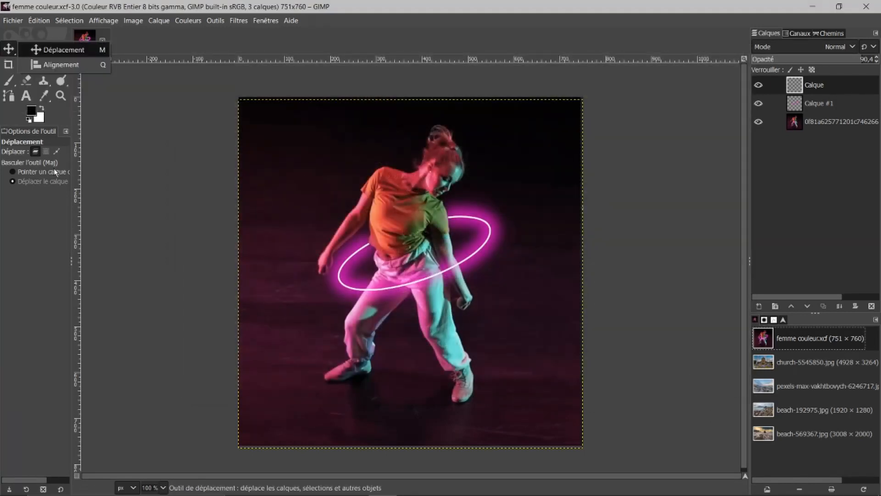
Step: Select the free select tool and inspect the grouped tools in the toolbox
left_click(48, 99)
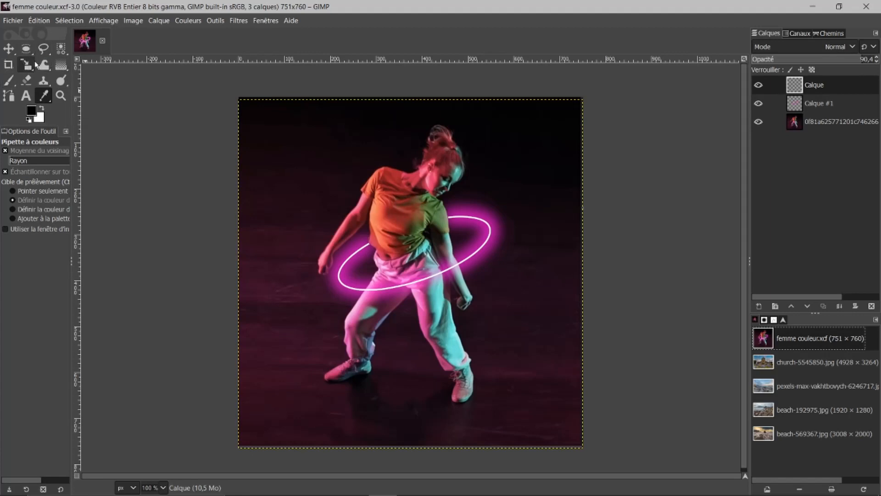
left_click(49, 55)
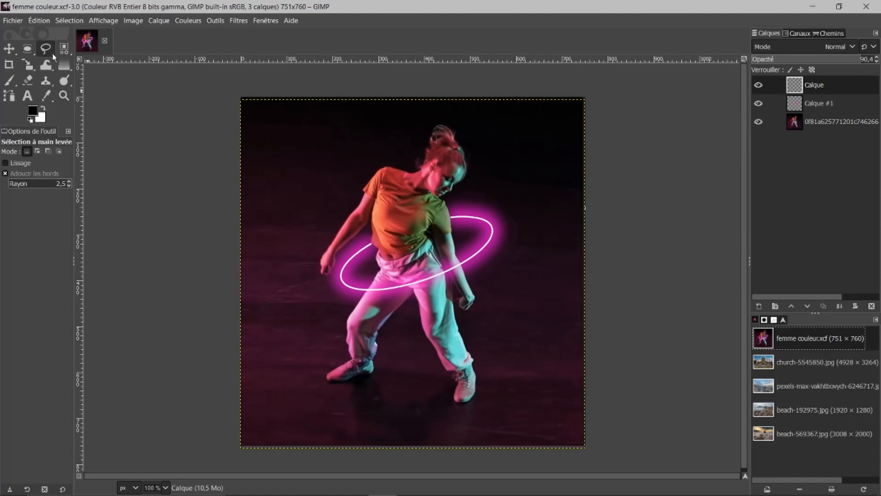
left_click(52, 54)
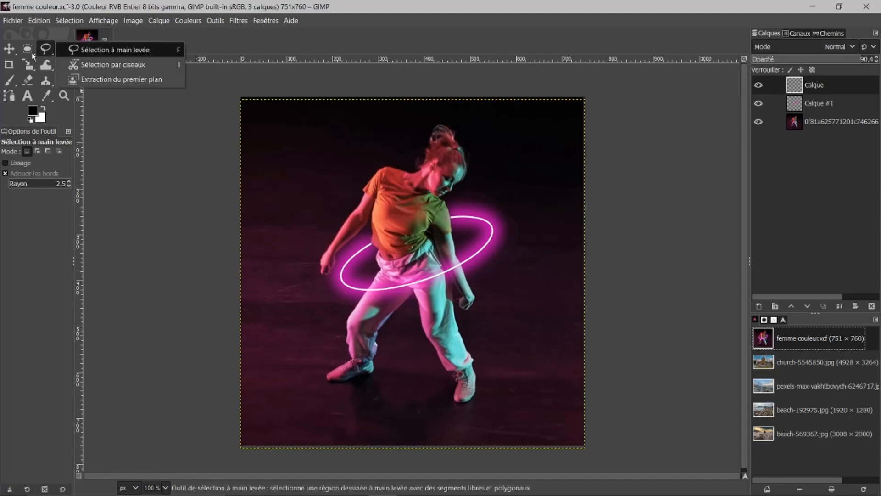
left_click(33, 53)
left_click(33, 52)
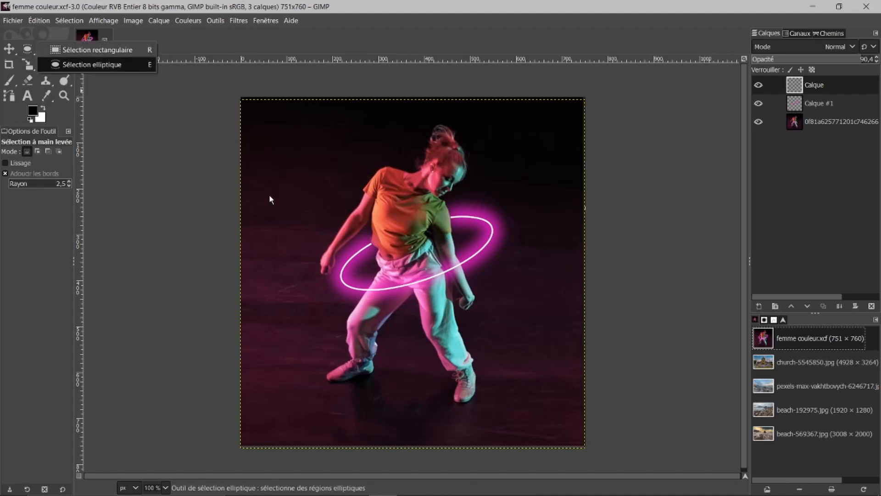
mouse_move(51, 53)
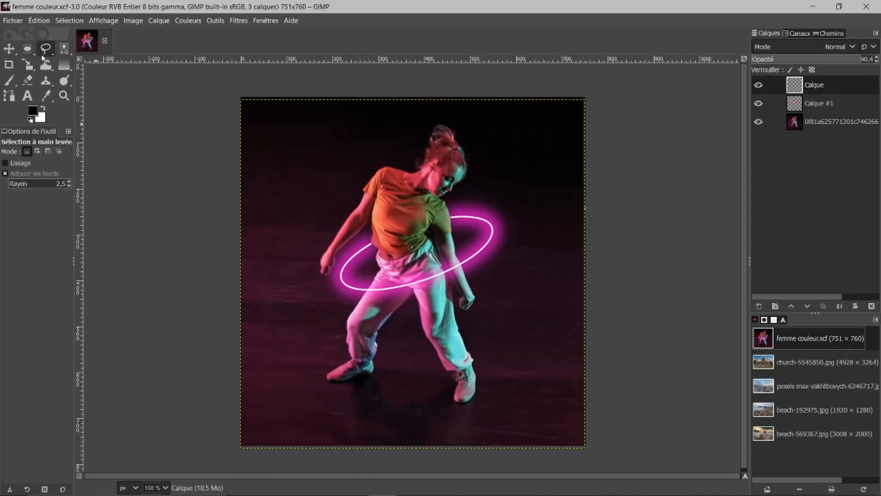
Step: Disable Utiliser des groupes d'outils in the toolbox preferences
left_click(40, 19)
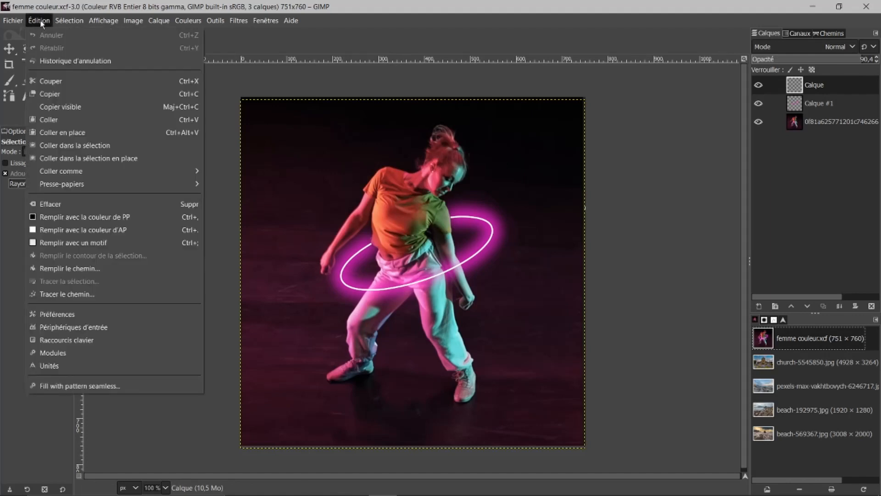
left_click(58, 313)
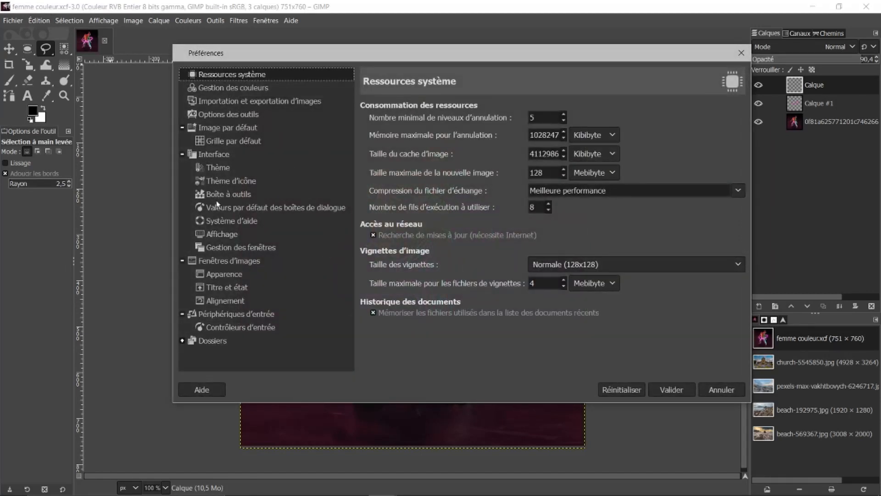
left_click(221, 194)
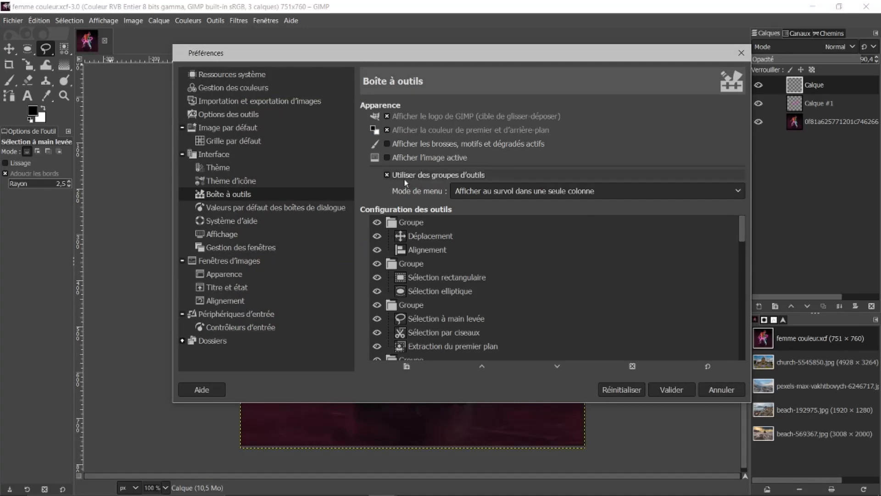
left_click(389, 174)
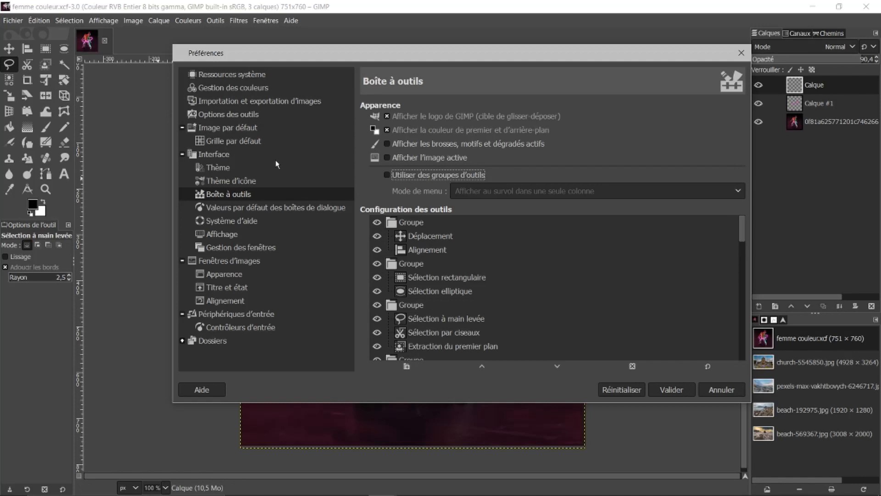
Step: Switch the interface theme to Gray and move the preferences dialog aside
left_click(211, 166)
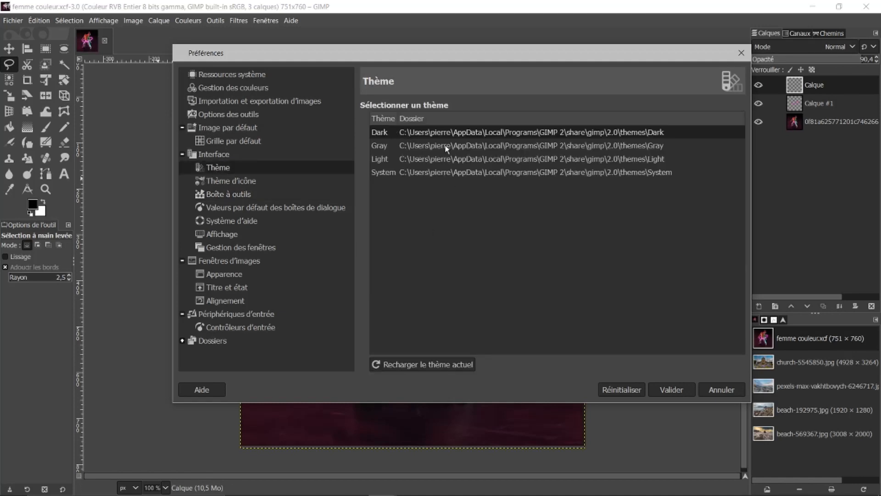
left_click(402, 146)
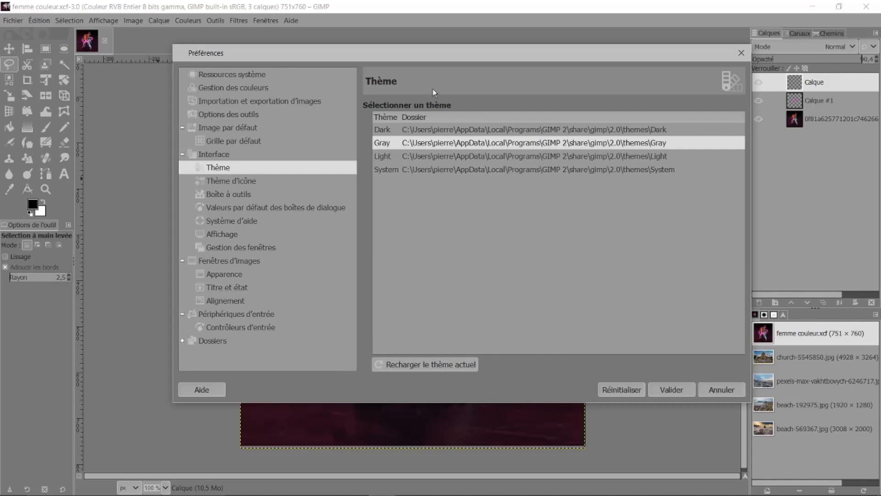
left_click(519, 38)
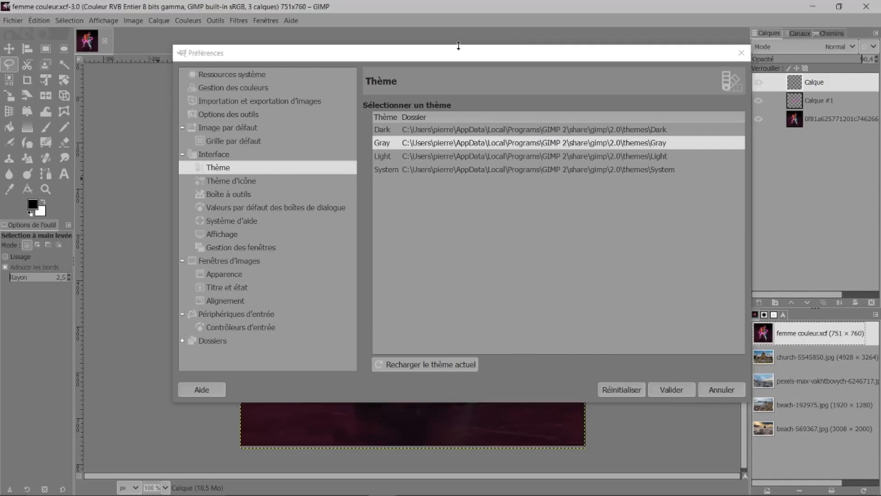
left_click_drag(532, 57, 467, 67)
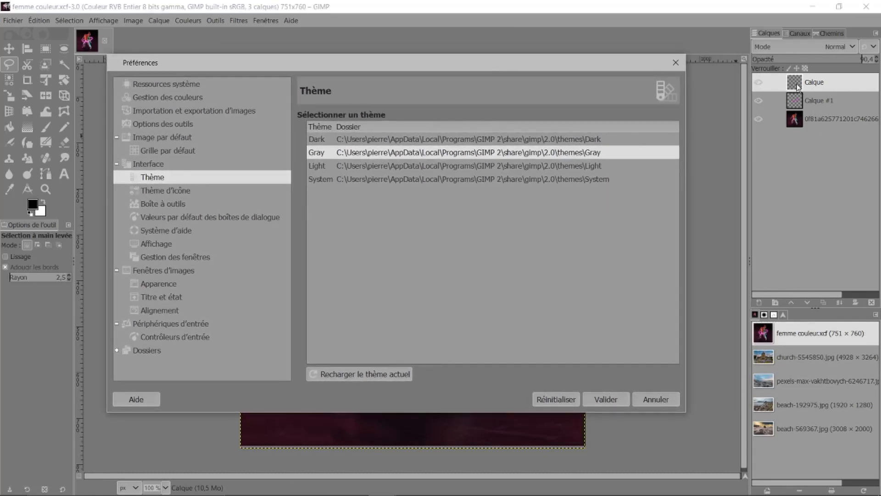
Step: Toggle the top layer's visibility and preview the Symbolic-High-Contrast and Symbolic-Inverted icon themes
left_click(759, 84)
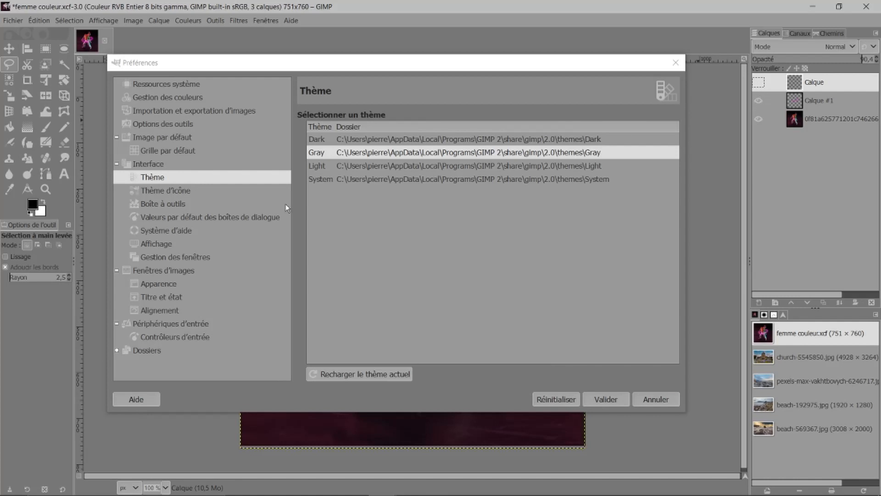
left_click(170, 190)
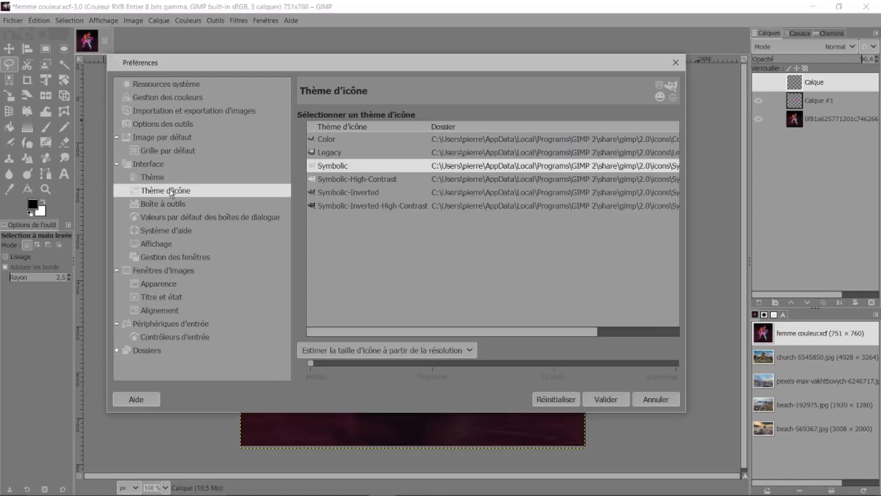
left_click(372, 180)
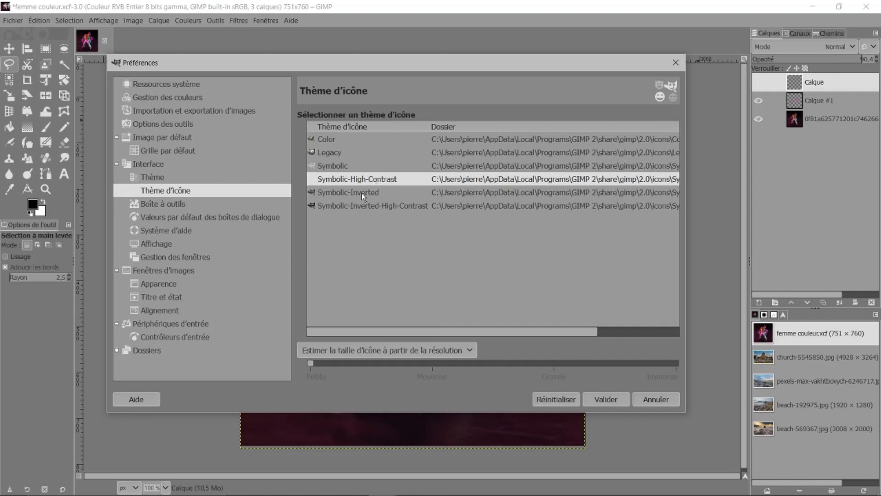
left_click(362, 192)
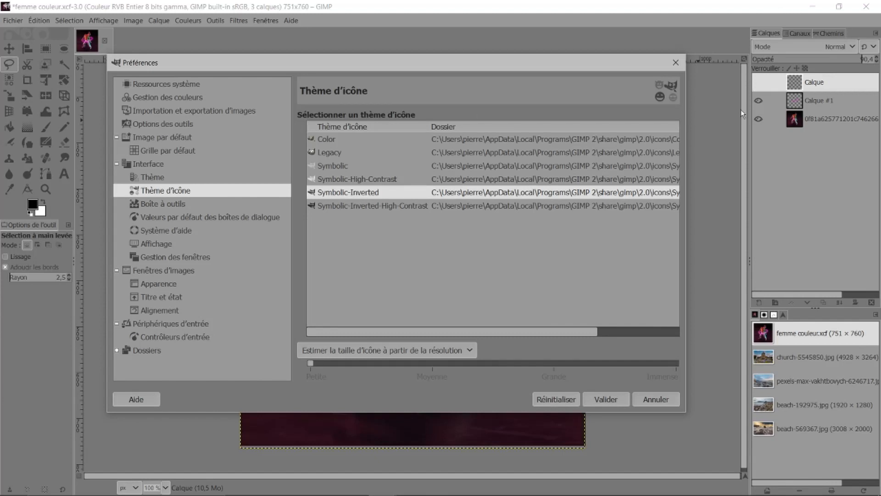
Step: Turn the layers' visibility back on and select the Symbolic-Inverted-High-Contrast icon theme
left_click(758, 102)
left_click(759, 83)
left_click(759, 100)
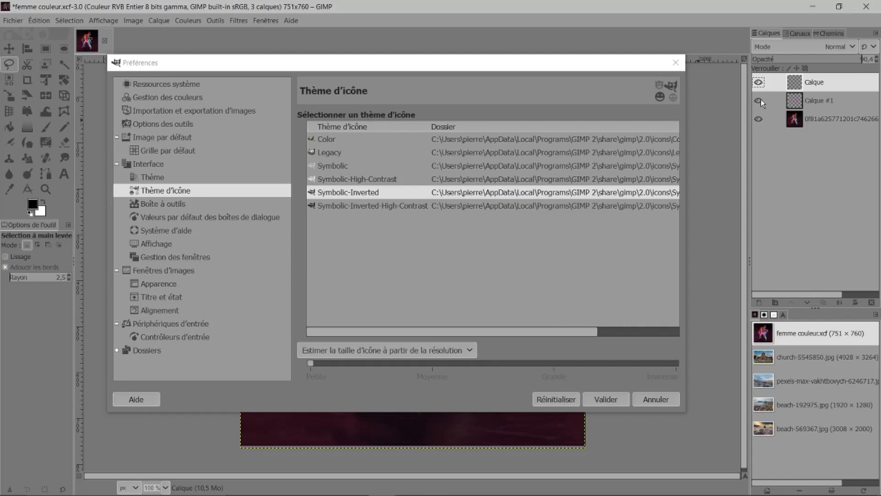
left_click(392, 208)
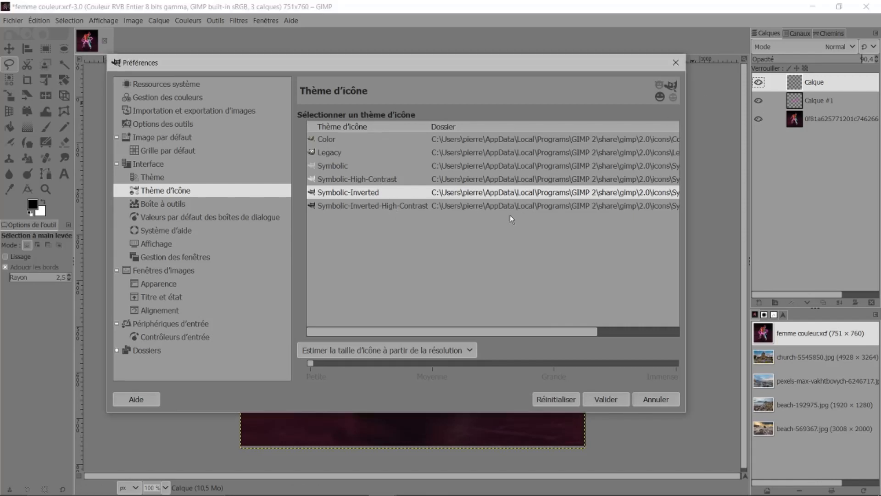
left_click(533, 208)
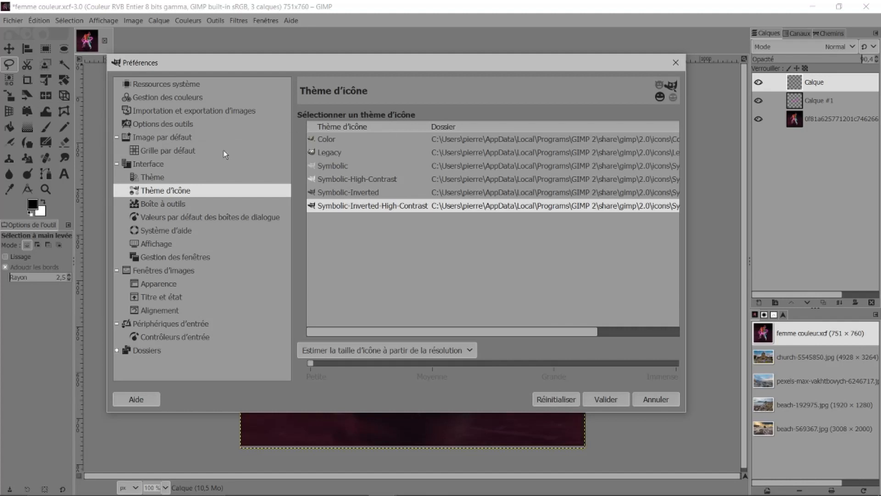
Step: Try the Light theme, then set the System theme and the Legacy icon theme
left_click(144, 178)
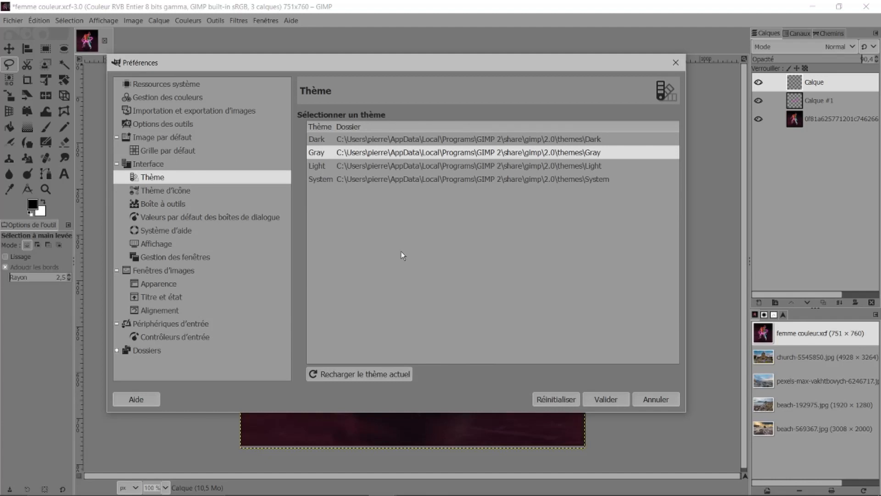
key("Down")
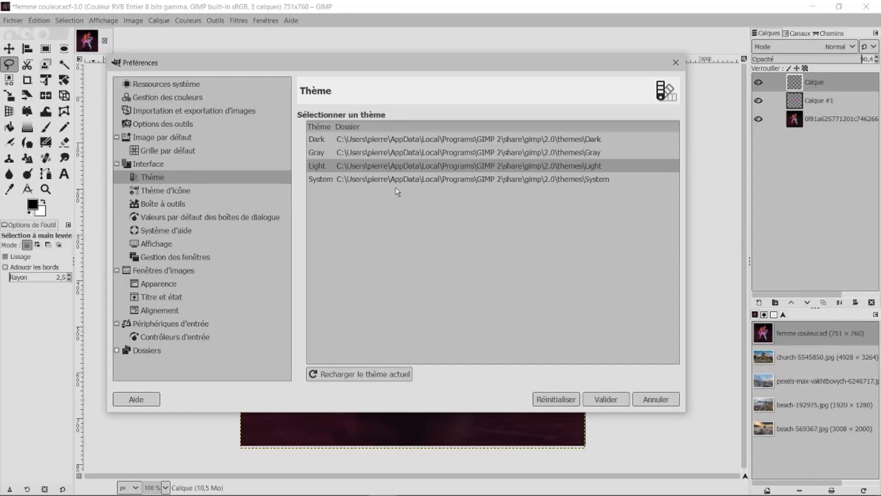
left_click(323, 179)
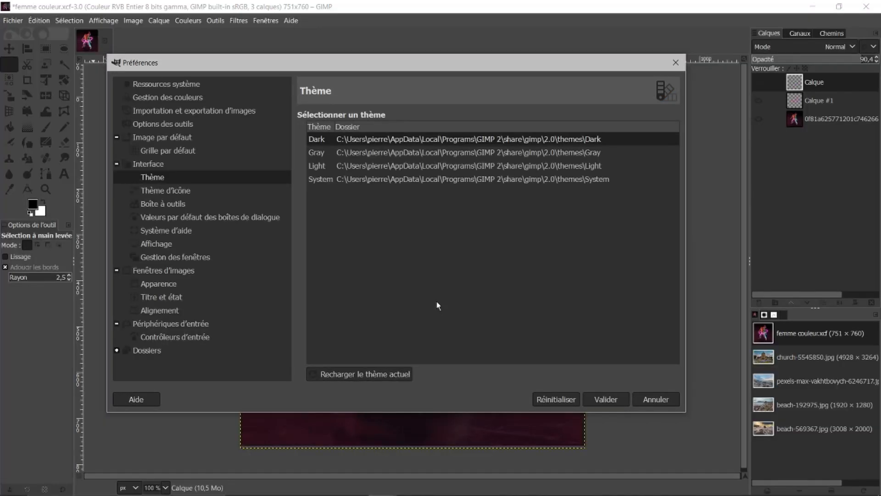
left_click(187, 190)
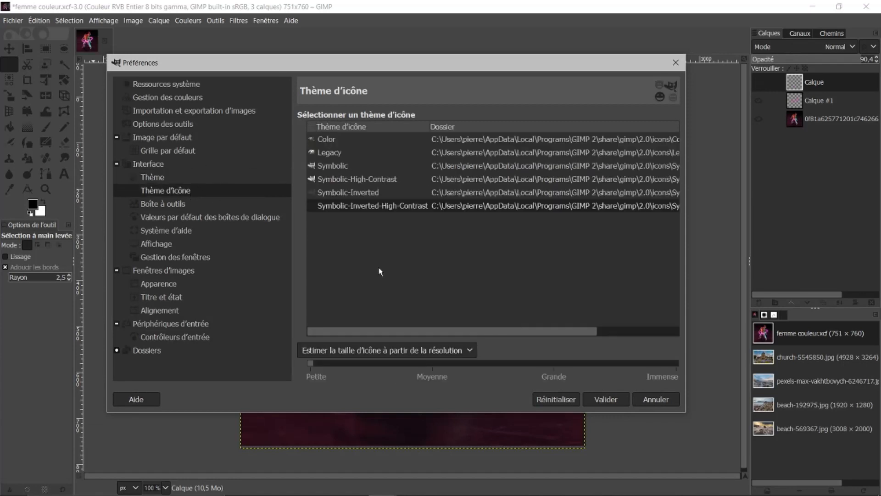
left_click(331, 152)
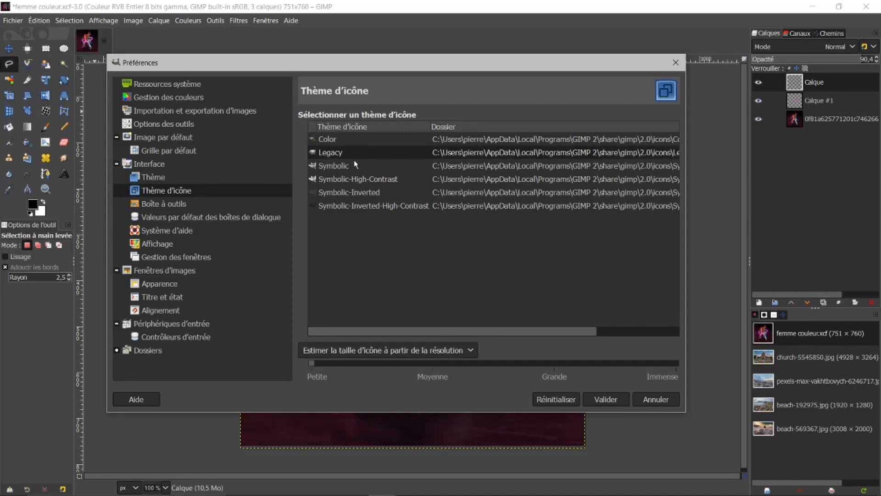
Step: Preview the Color icon theme, return to Legacy, and set a custom icon size at Grande
left_click(330, 140)
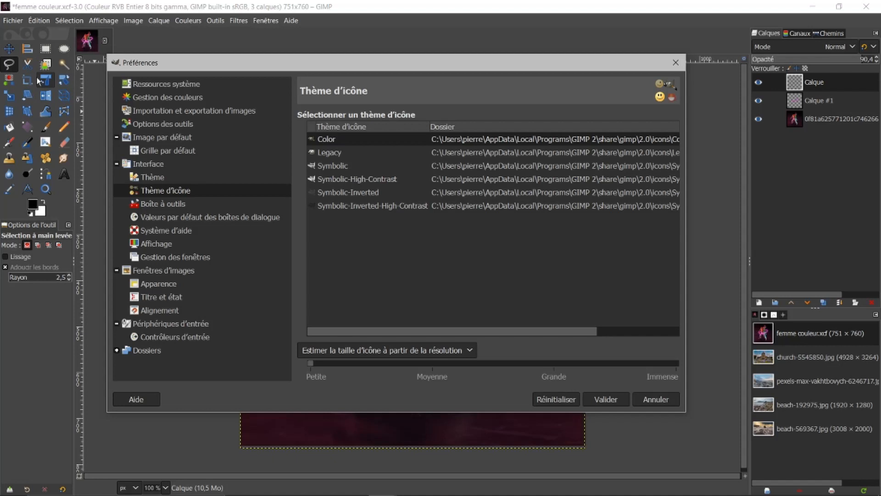
left_click(324, 153)
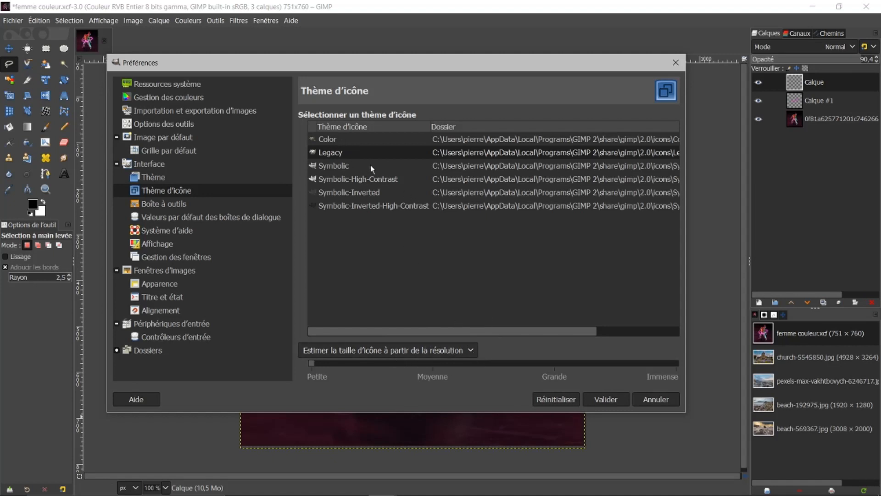
left_click(472, 350)
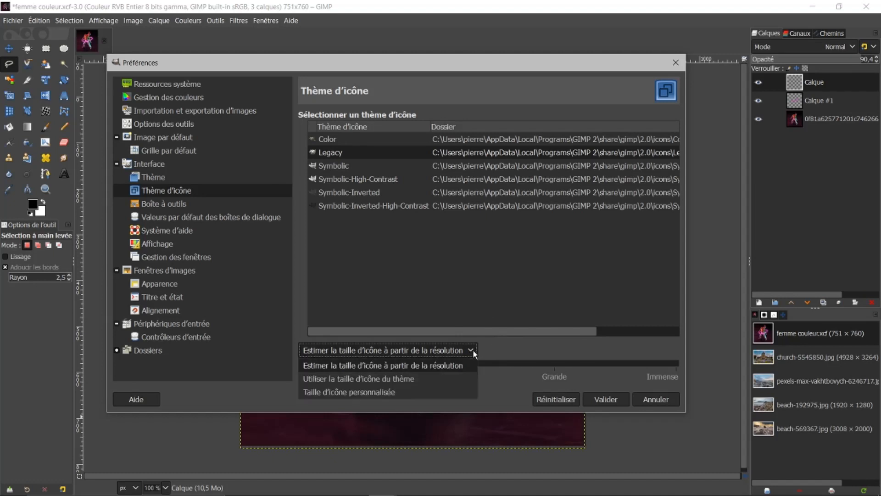
left_click(367, 392)
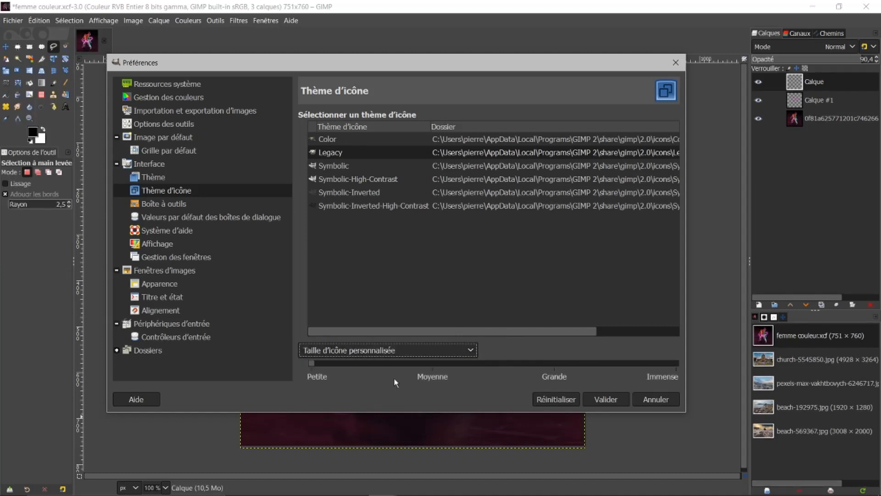
left_click(555, 363)
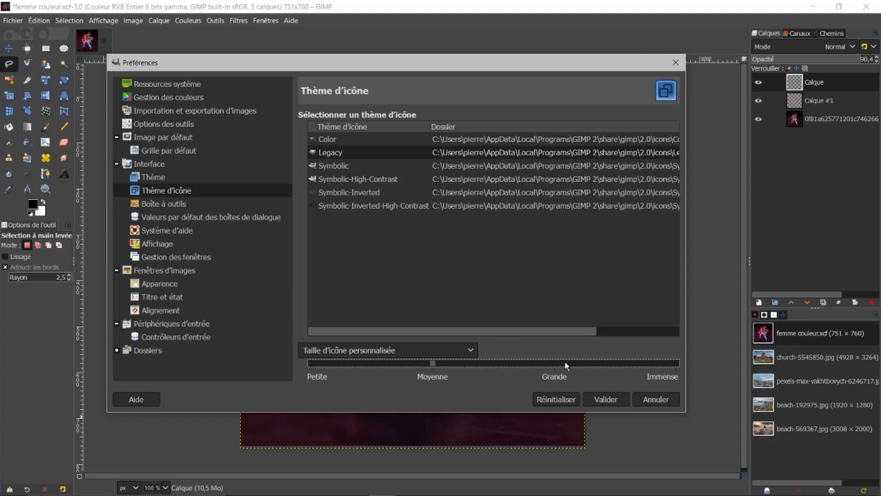
left_click(564, 363)
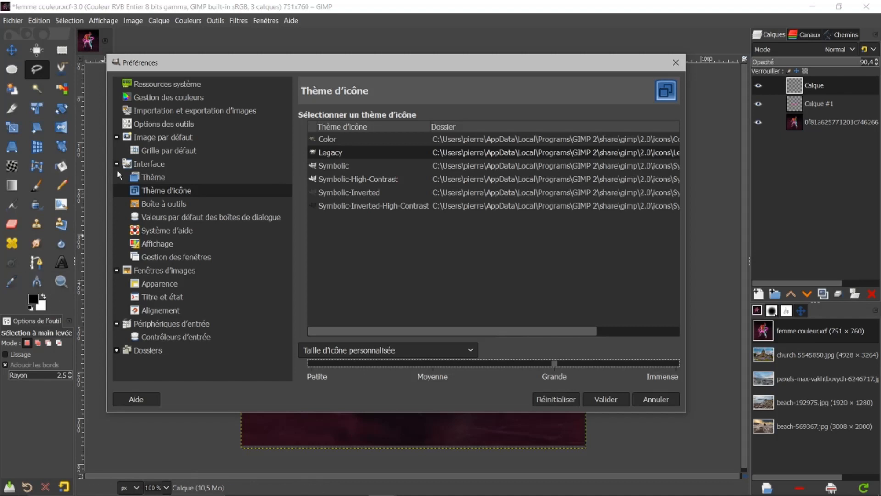
Step: Validate the preferences to apply the new icon settings
left_click(86, 202)
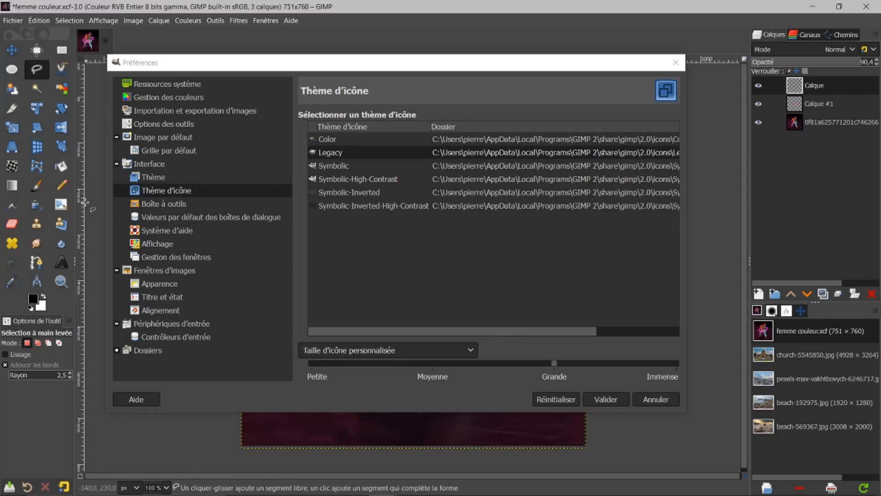
left_click_drag(72, 202, 64, 199)
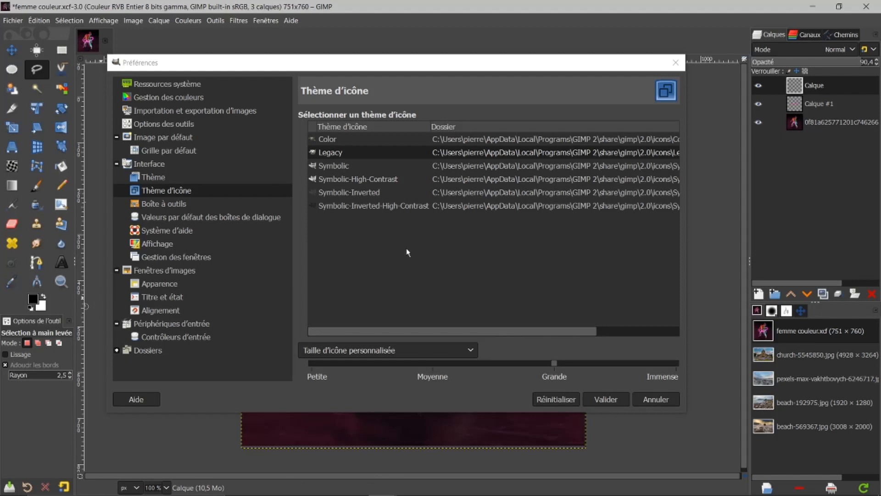
left_click(603, 400)
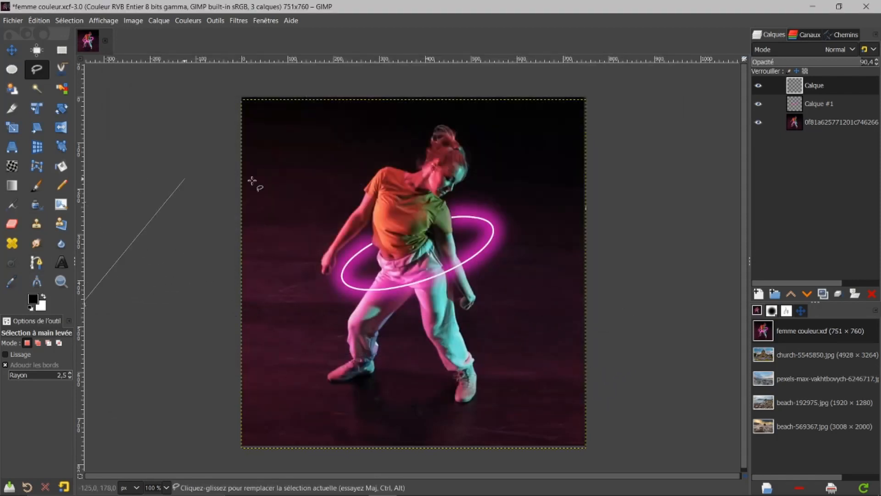
left_click(334, 197)
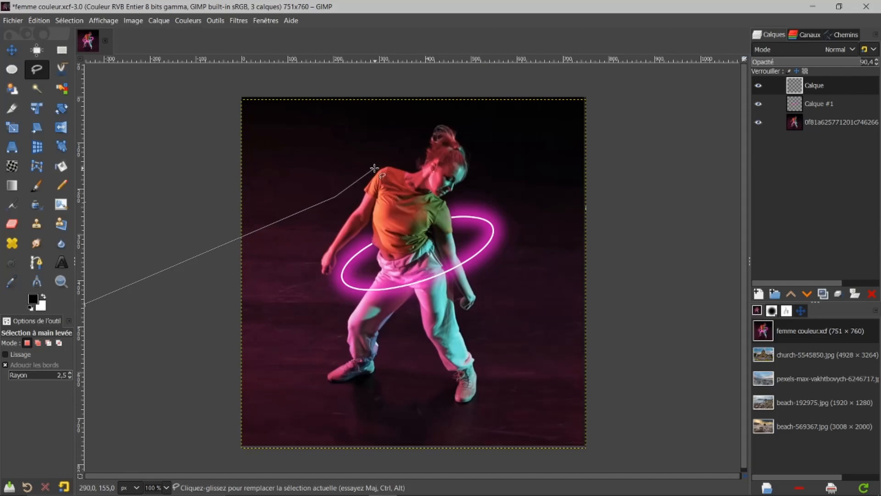
left_click(12, 50)
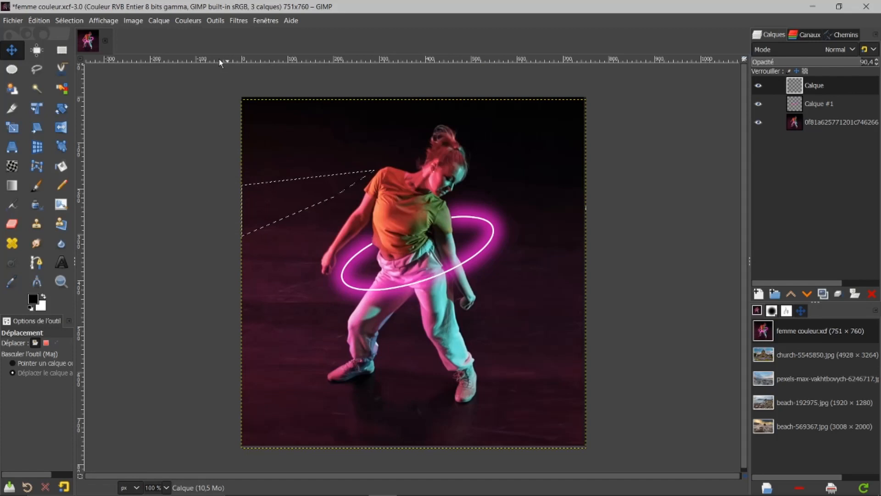
left_click(69, 20)
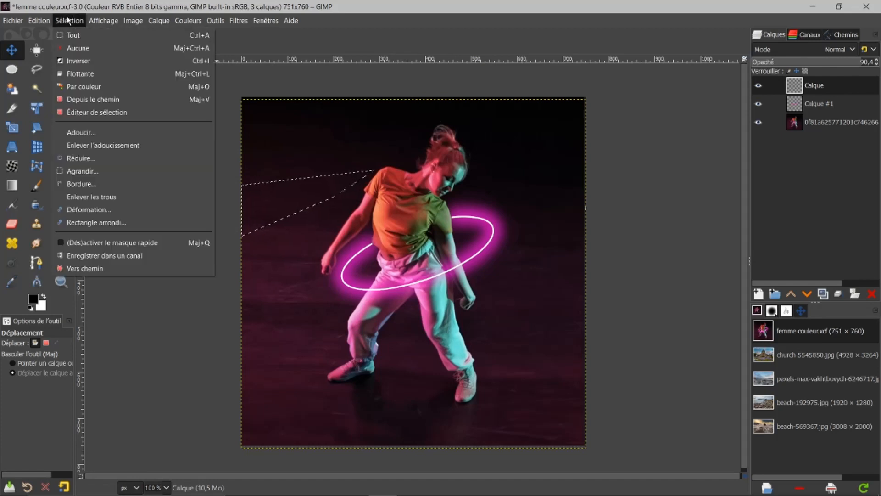
left_click(87, 53)
Step: Widen the toolbox panel so it shows more tool columns, then select the Paintbrush tool
left_click_drag(91, 190, 93, 190)
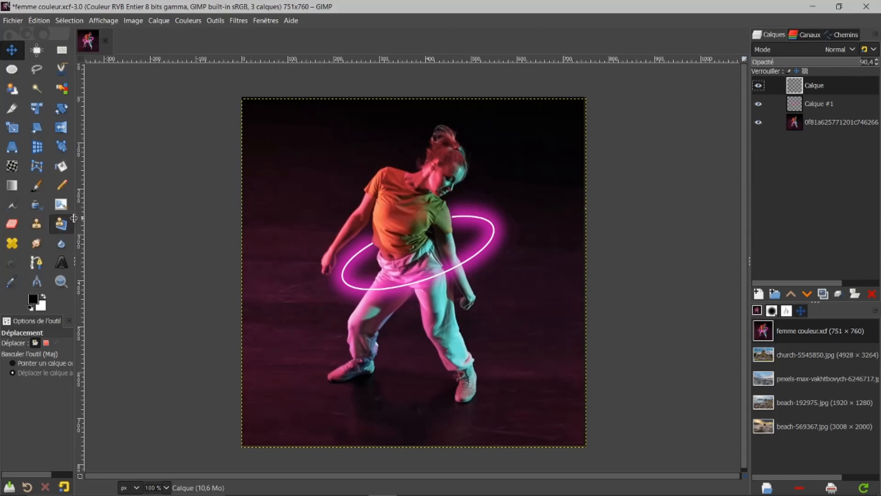
left_click_drag(75, 217, 103, 198)
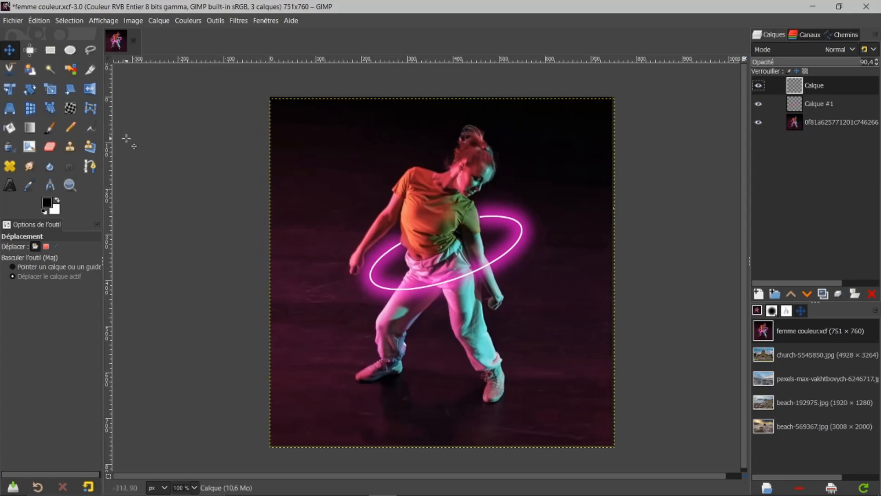
left_click(51, 127)
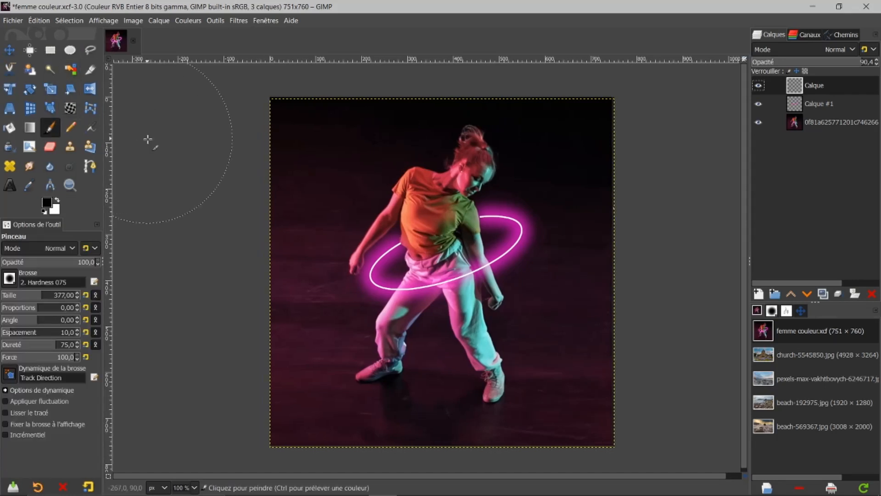